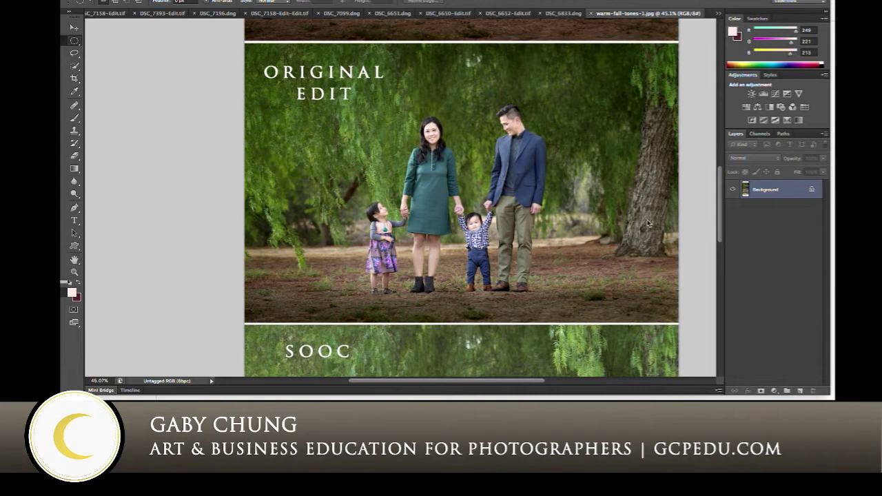
Switch to the DSC_6652-Edit.tif photo and compare it with Layer 2 hidden and shown
scroll(666, 238, "up", 2)
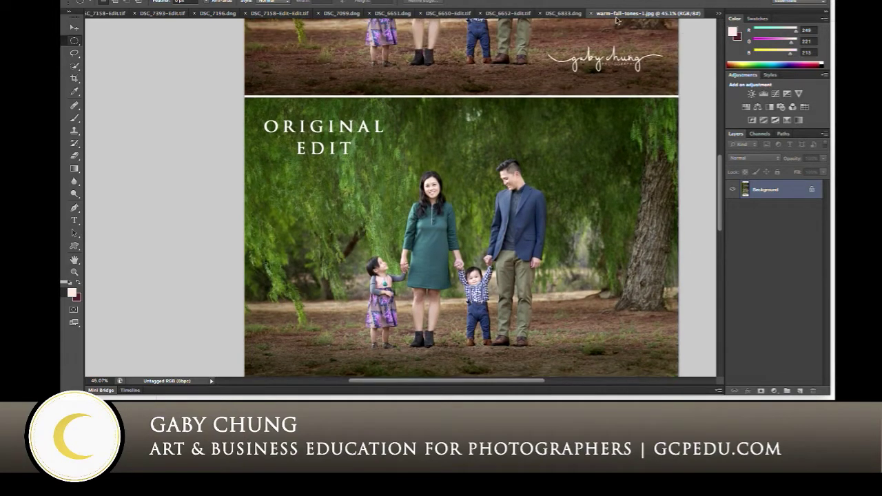
left_click(520, 17)
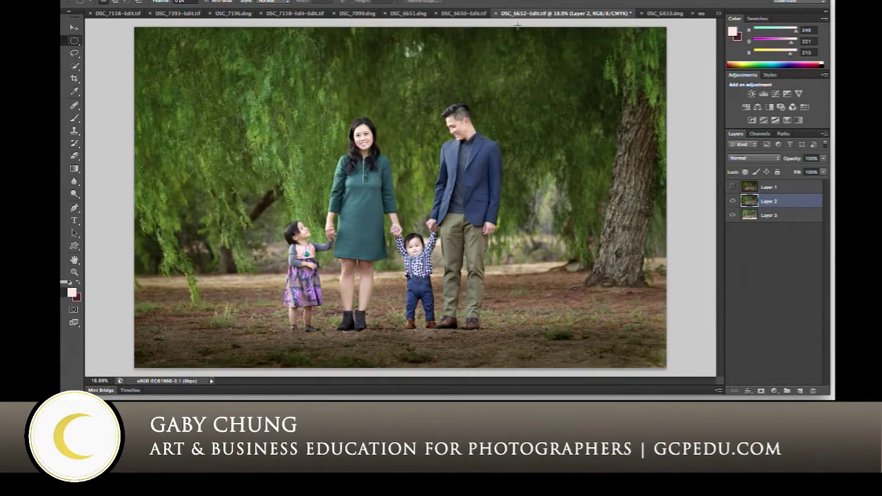
left_click(734, 201)
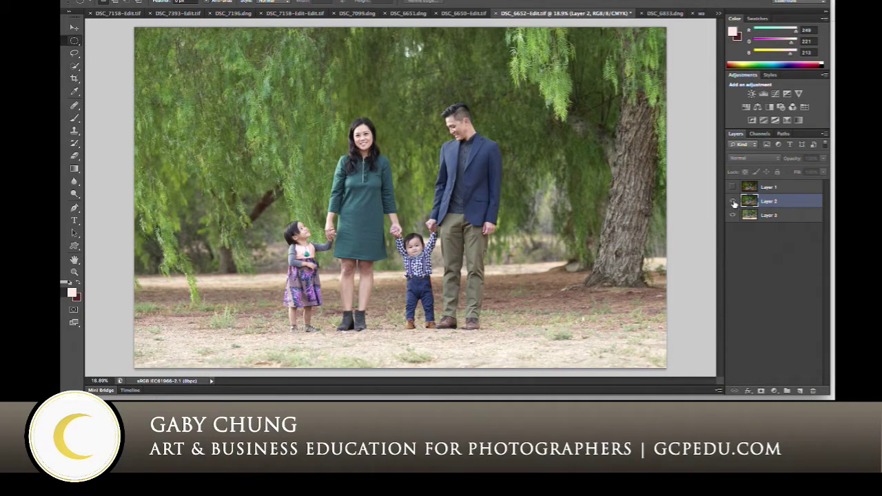
left_click(733, 202)
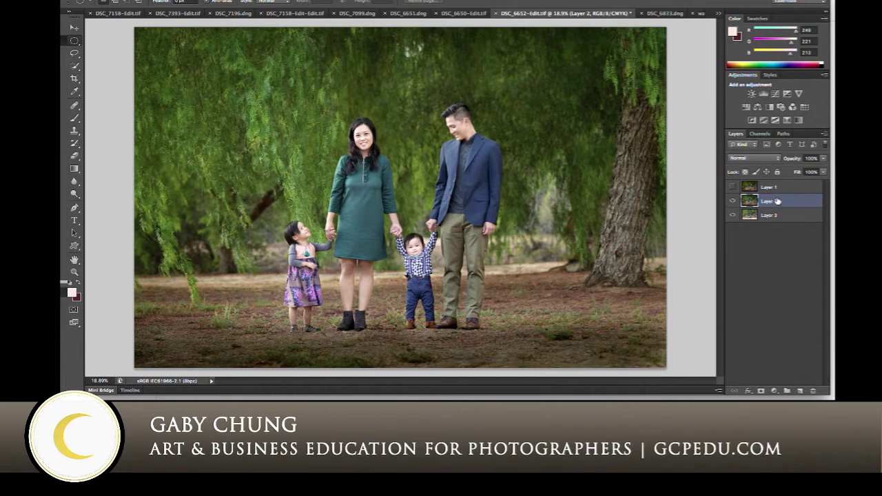
Add a Selective Color adjustment layer targeting Yellows and reposition its settings panel
left_click(787, 121)
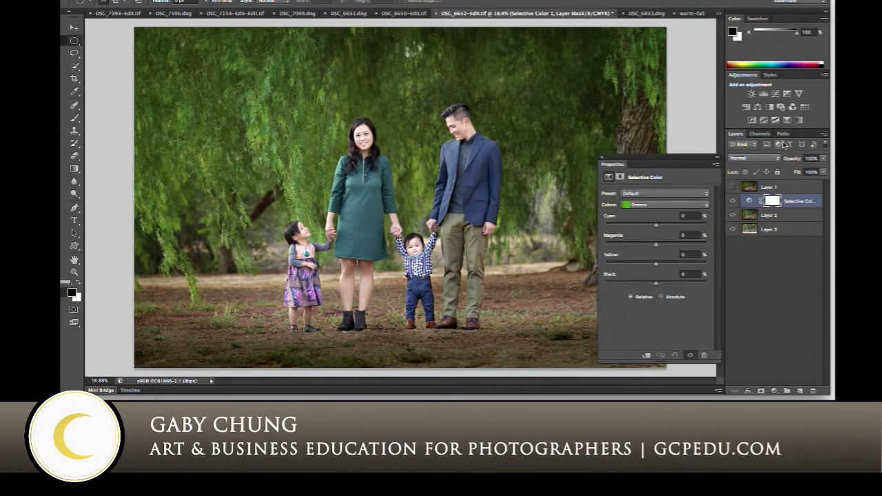
left_click(682, 205)
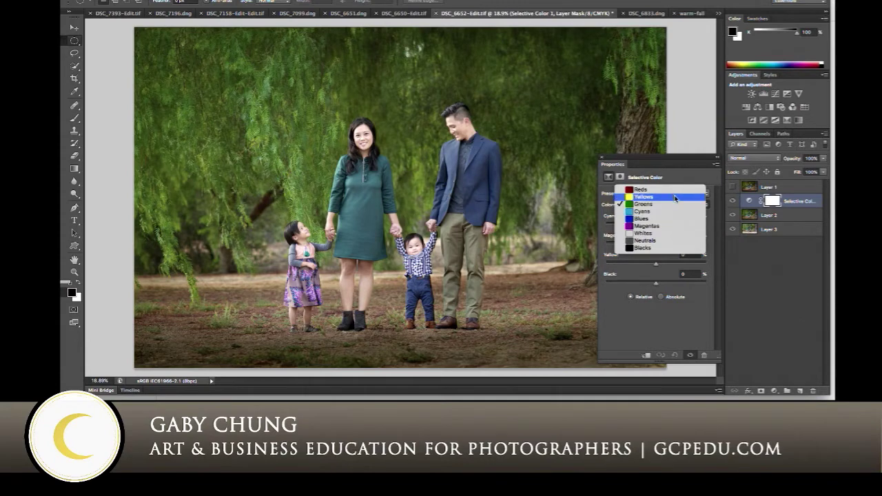
left_click(674, 197)
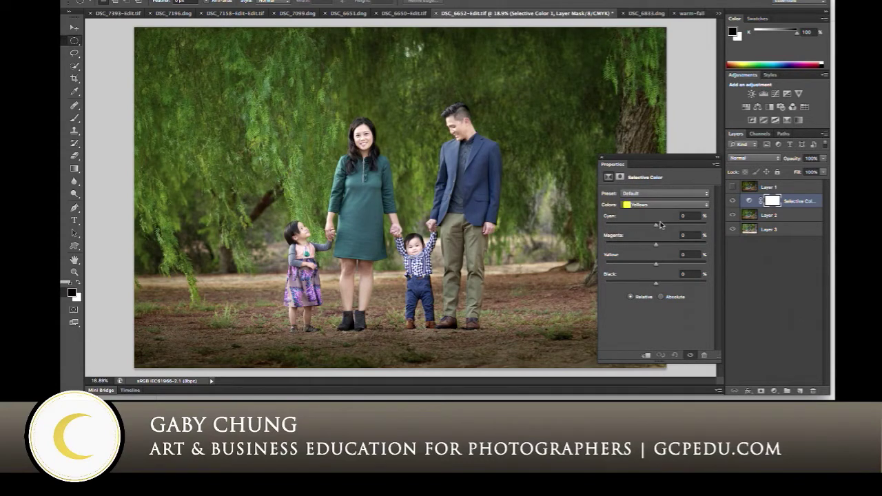
left_click_drag(662, 159, 640, 112)
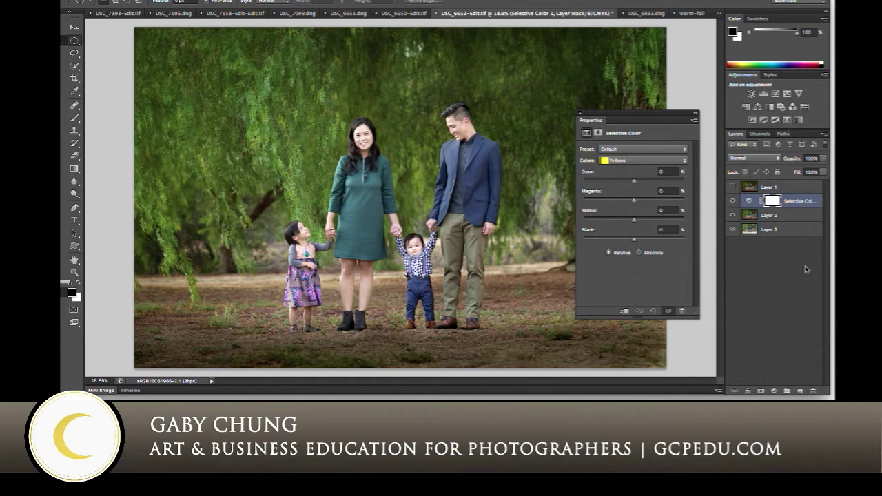
left_click(774, 391)
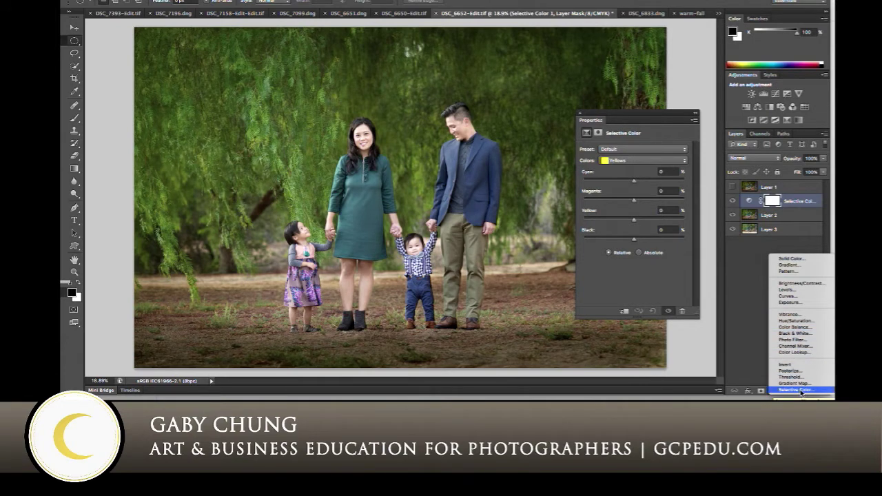
left_click(666, 280)
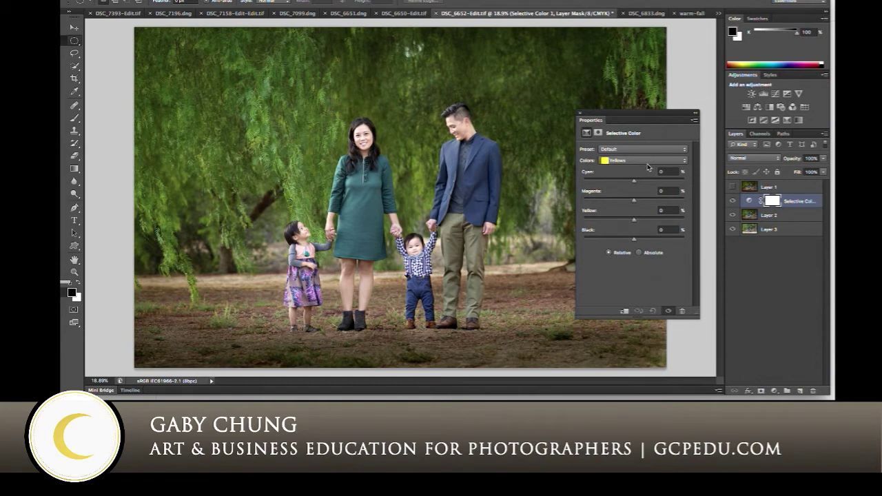
left_click_drag(632, 116, 635, 95)
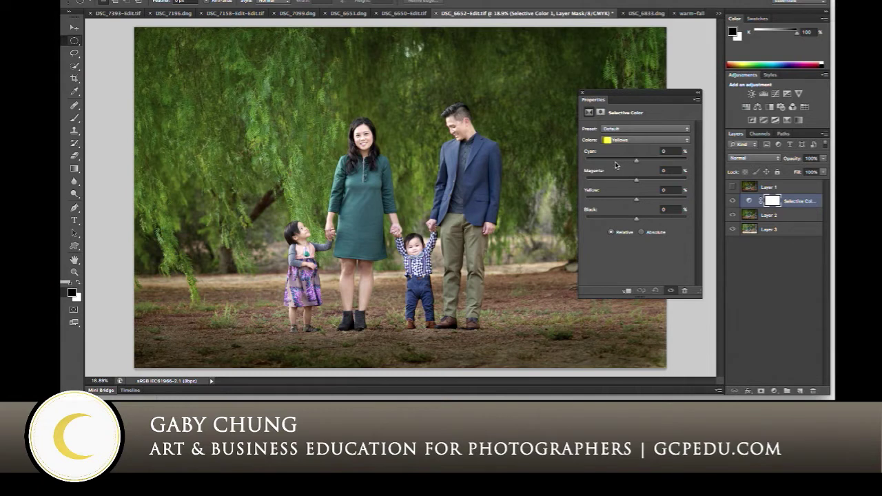
Set the Yellows to Cyan -60 and Magenta +27
left_click_drag(609, 161, 606, 160)
left_click_drag(636, 181, 651, 184)
left_click_drag(651, 184, 649, 184)
left_click(627, 145)
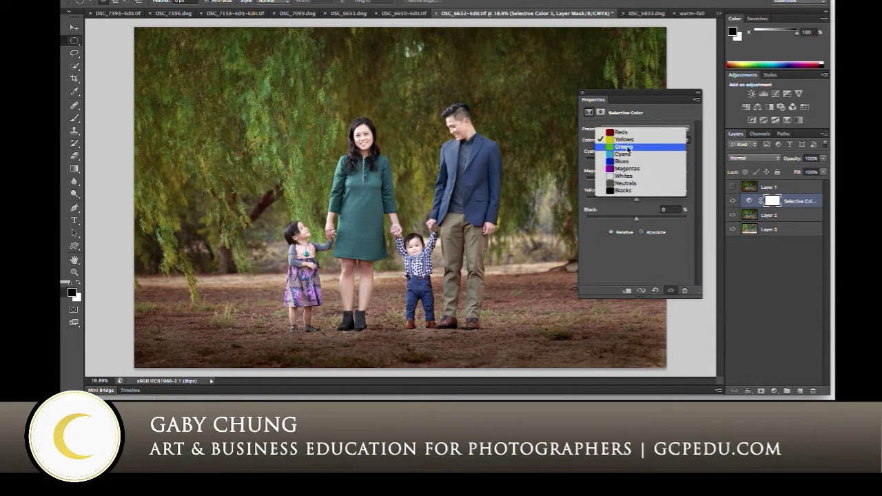
Set the Greens to Cyan -65 and Yellow +48, then close the adjustment settings
left_click(628, 149)
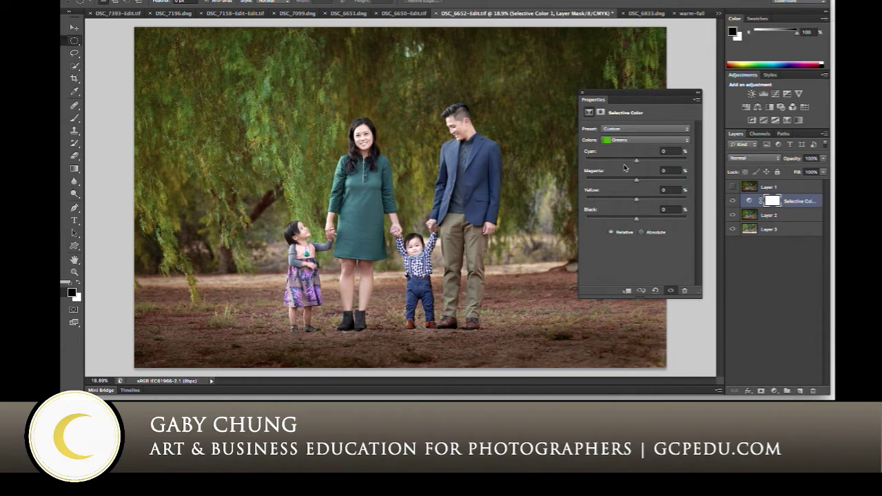
mouse_move(616, 160)
left_mouse_down()
mouse_move(594, 162)
mouse_move(607, 162)
left_mouse_up()
mouse_move(652, 200)
left_mouse_down()
mouse_move(671, 200)
mouse_move(657, 211)
left_mouse_up()
left_click(619, 201)
left_click_drag(621, 203, 660, 207)
left_click(582, 94)
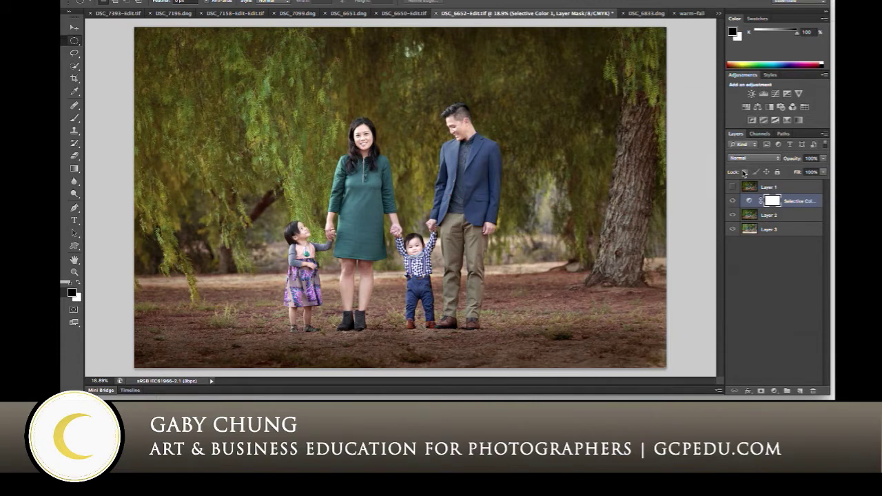
left_click(733, 201)
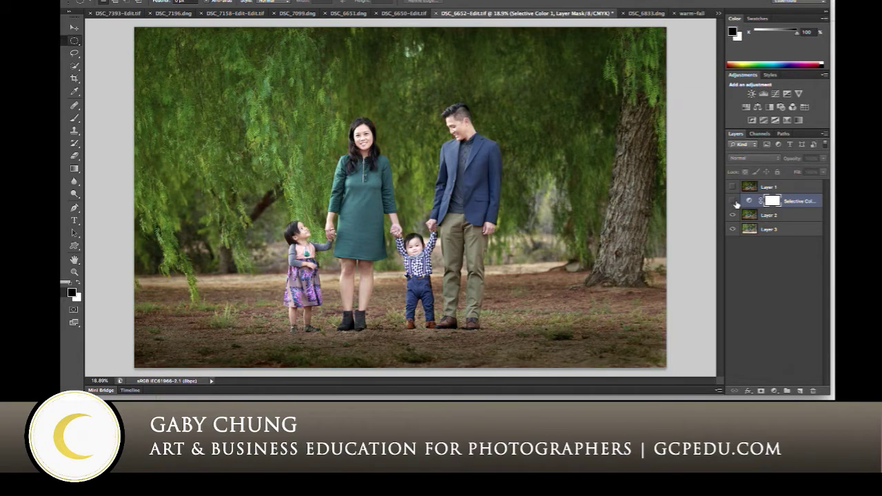
left_click(732, 202)
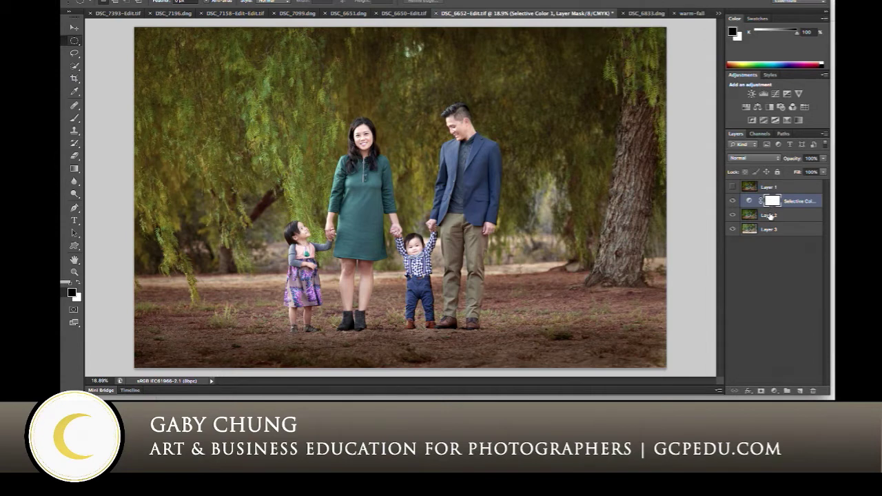
Drop the Selective Color layer to 50% and set up a 250 brush at 70% opacity
key("5")
key("b")
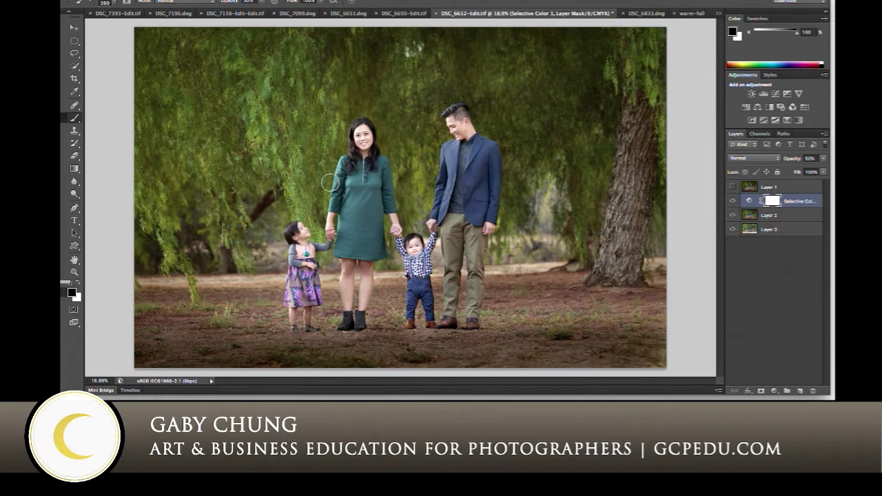
key("bracketright")
key("bracketleft")
key("bracketleft")
key("bracketleft")
key("bracketleft")
key("7")
Compare the warm adjustment on and off, then raise the Selective Color layer to 74% opacity
left_click(734, 204)
left_click(734, 205)
left_click(734, 207)
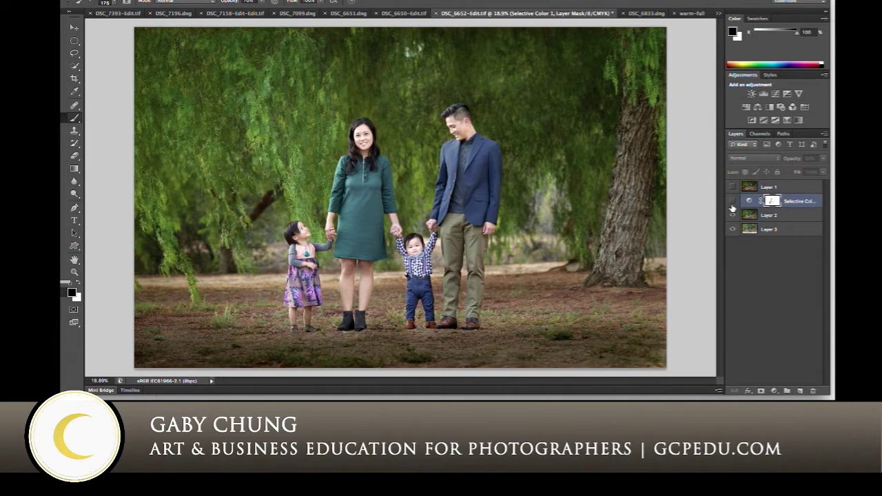
left_click(733, 202)
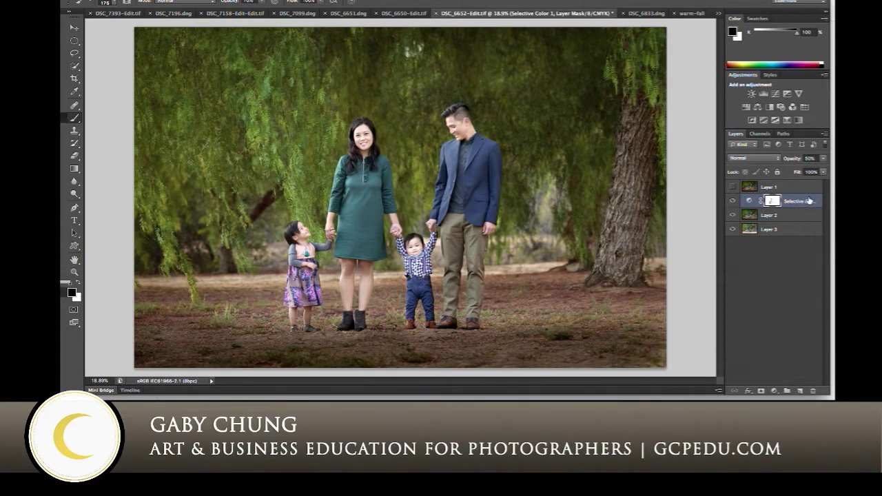
left_click(823, 159)
mouse_move(803, 170)
left_mouse_down()
mouse_move(827, 174)
mouse_move(812, 177)
left_mouse_up()
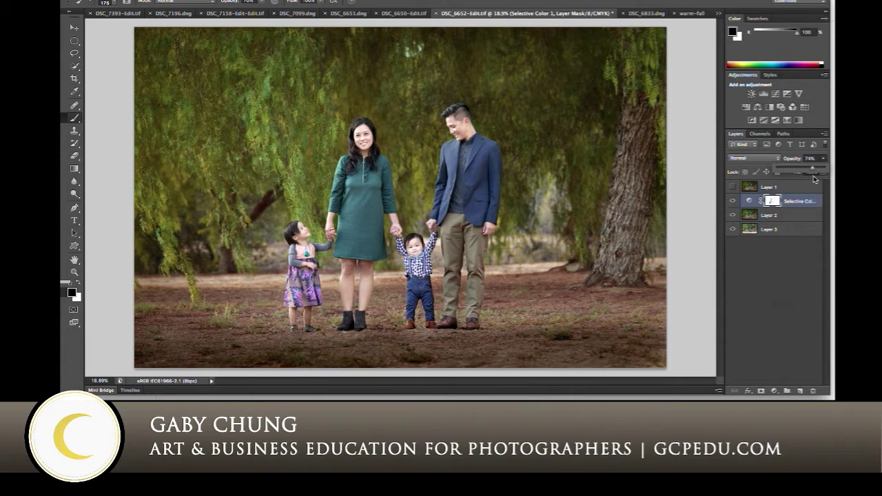
left_click(804, 219, "shift")
Merge duplicates of Layer 2 and Selective Color into one copy, hiding both warm layers
key("ctrl+j")
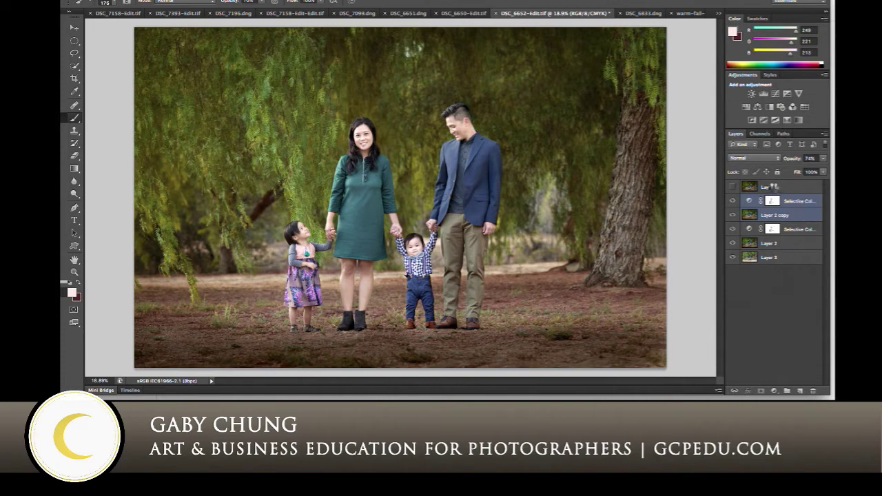
key("ctrl+e")
left_click_drag(778, 200, 783, 193)
left_click(733, 201)
left_click(733, 215)
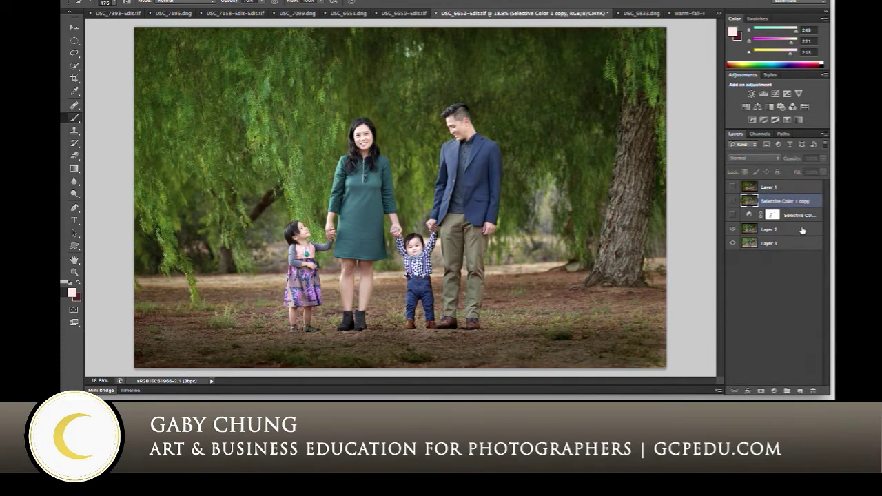
left_click(789, 229)
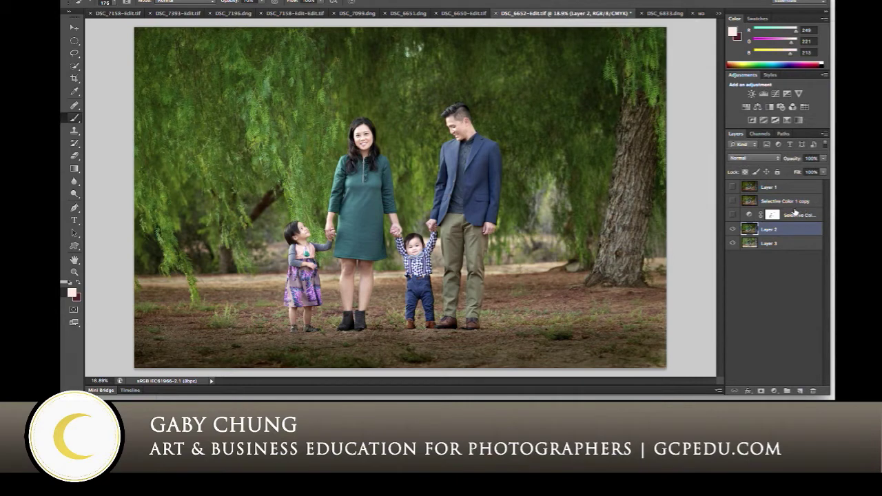
Add a Hue/Saturation layer with Yellows hue -35 and Greens hue -40, saturation +26
left_click(746, 108)
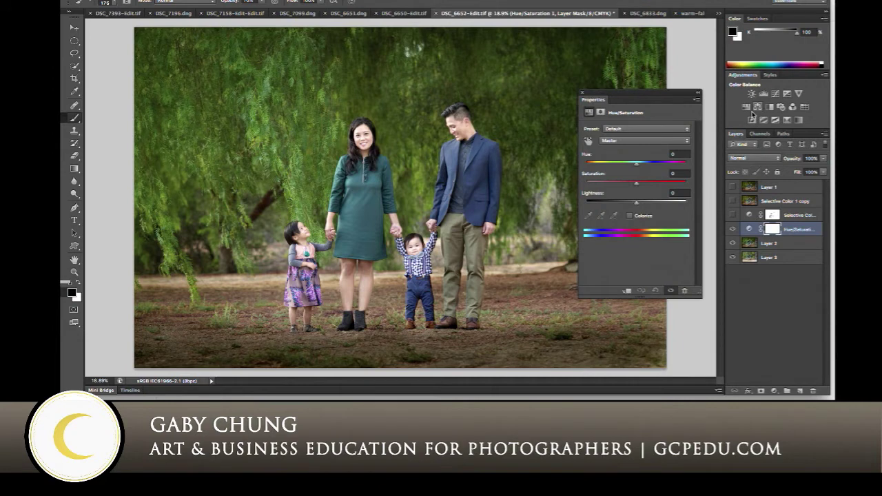
left_click(649, 151)
left_click(648, 153)
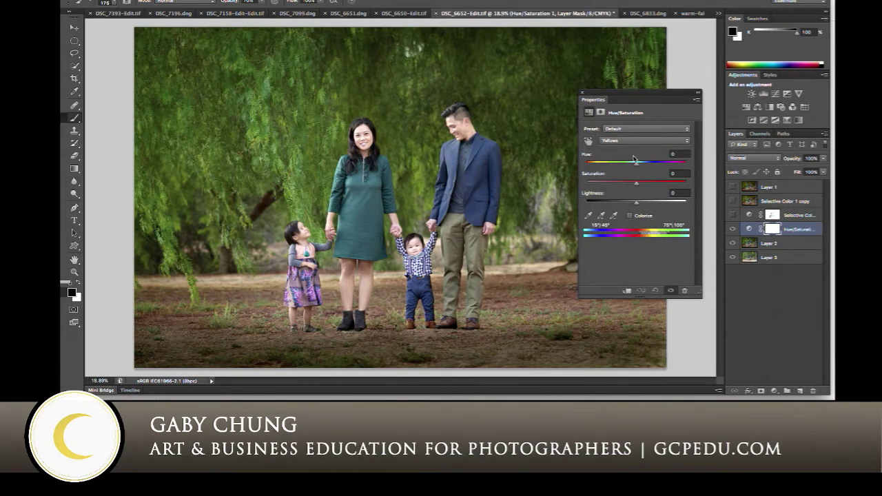
left_click_drag(636, 167, 617, 169)
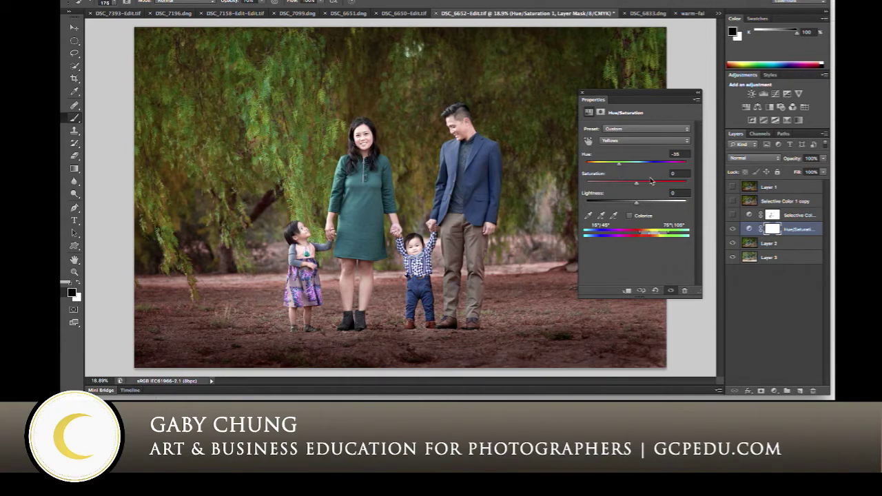
left_click(653, 141)
left_click(652, 147)
mouse_move(636, 186)
left_mouse_down()
mouse_move(652, 184)
mouse_move(614, 165)
mouse_move(663, 190)
mouse_move(647, 186)
left_mouse_up()
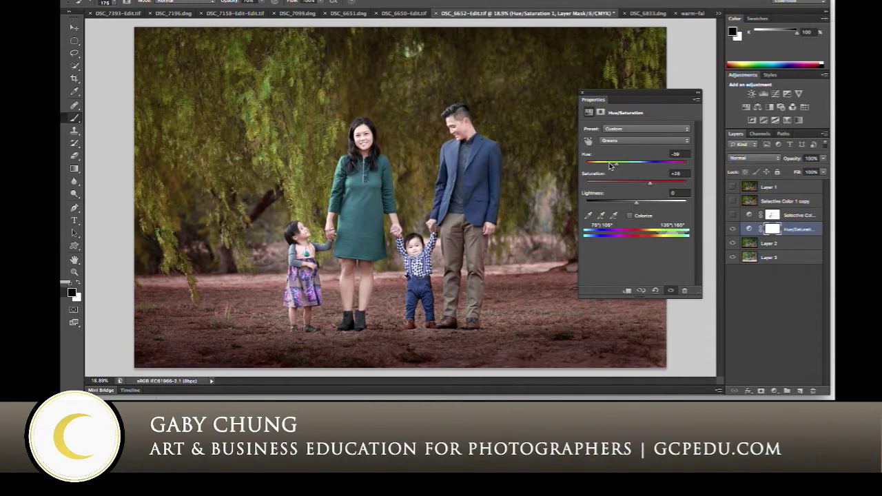
left_click_drag(615, 166, 647, 186)
left_click(583, 92)
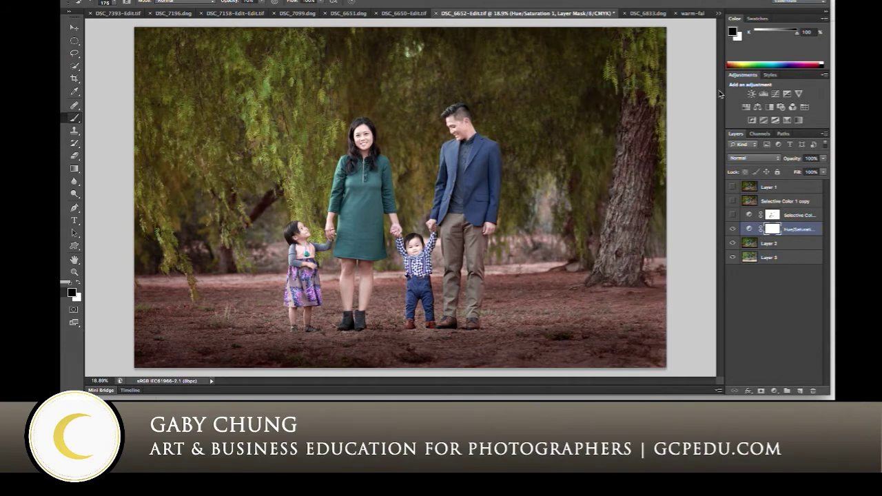
Compare the Hue/Saturation adjustment on and off, then paint the woman out with a 400 brush
left_click(733, 231)
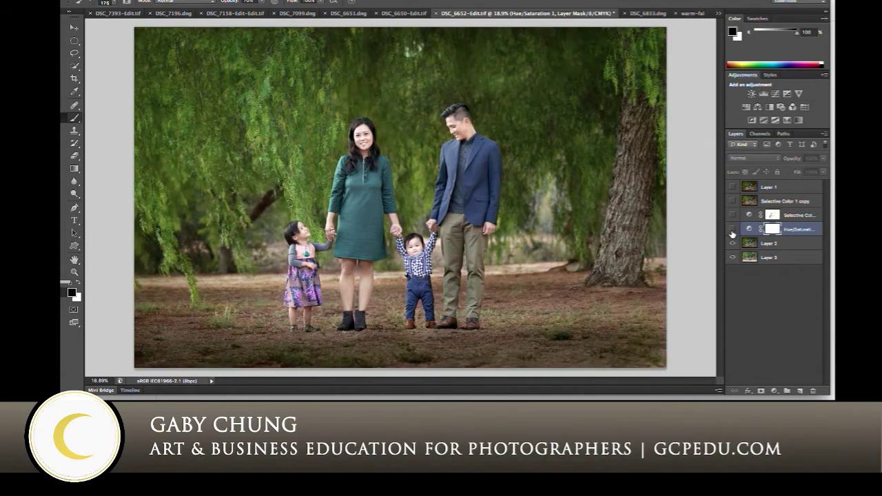
left_click(733, 231)
left_click(732, 231)
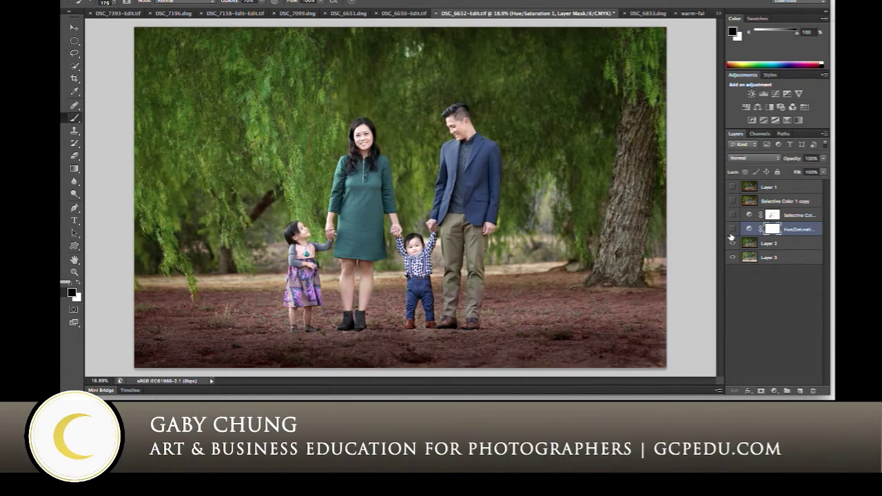
left_click(731, 233)
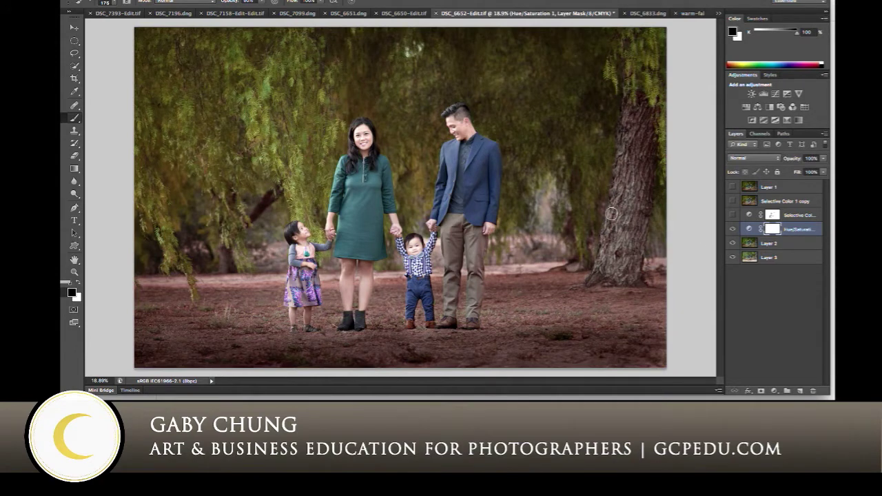
key("bracketright")
key("bracketright")
key("bracketright")
key("bracketright")
mouse_move(376, 285)
left_mouse_down()
mouse_move(362, 307)
mouse_move(351, 290)
left_mouse_up()
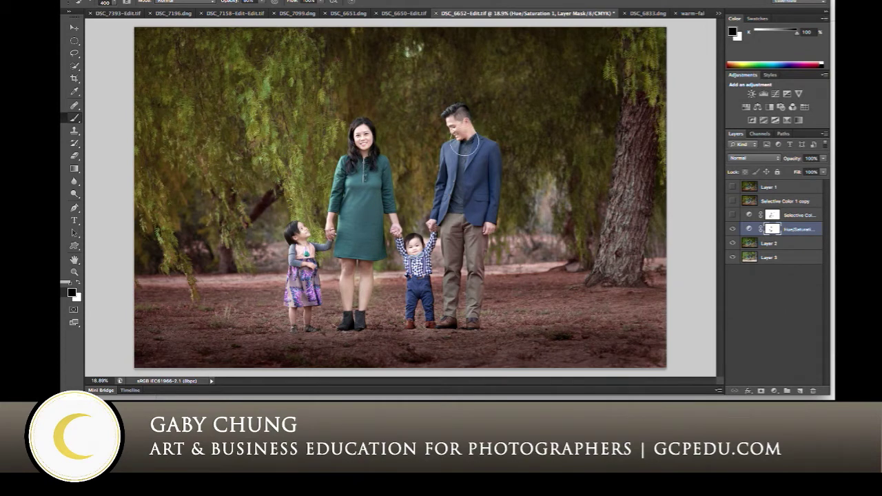
Keep masking the family and ground in black, resizing the brush from 150 up to 1600
key("bracketright")
key("bracketright")
key("bracketright")
key("x")
key("x")
key("x")
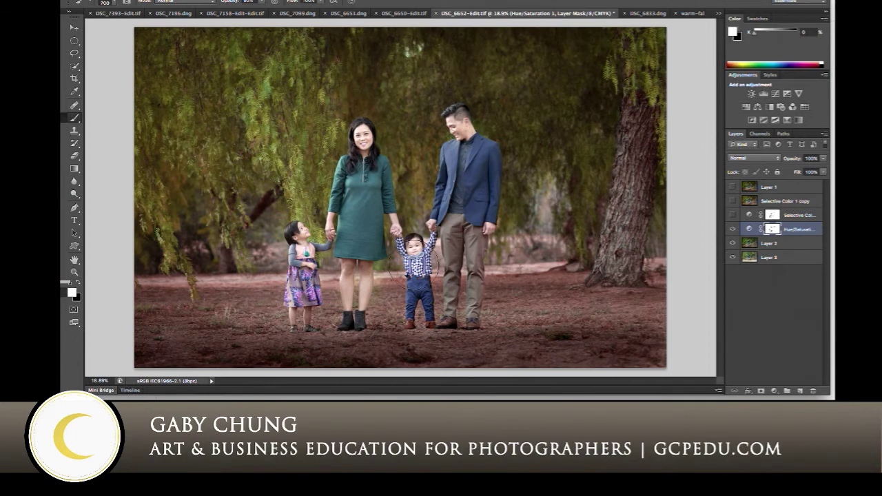
key("x")
key("bracketleft")
key("bracketleft")
key("bracketleft")
key("bracketleft")
key("bracketleft")
key("bracketleft")
key("bracketleft")
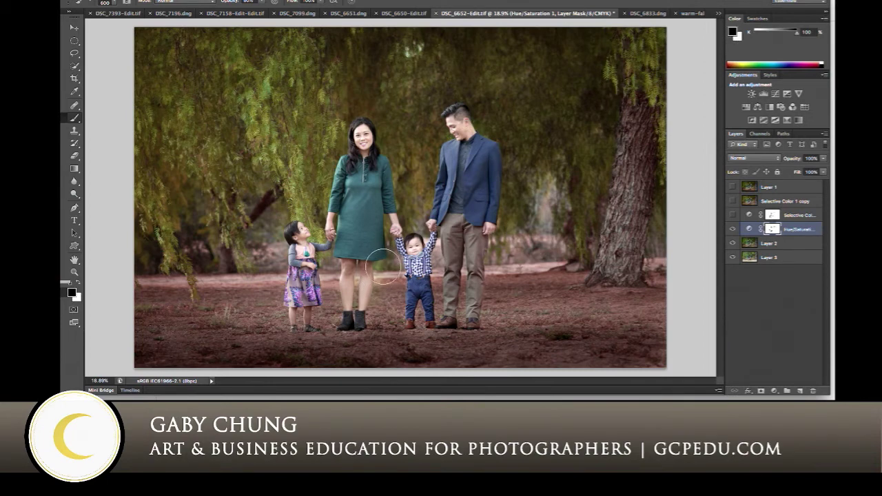
key("bracketleft")
key("x")
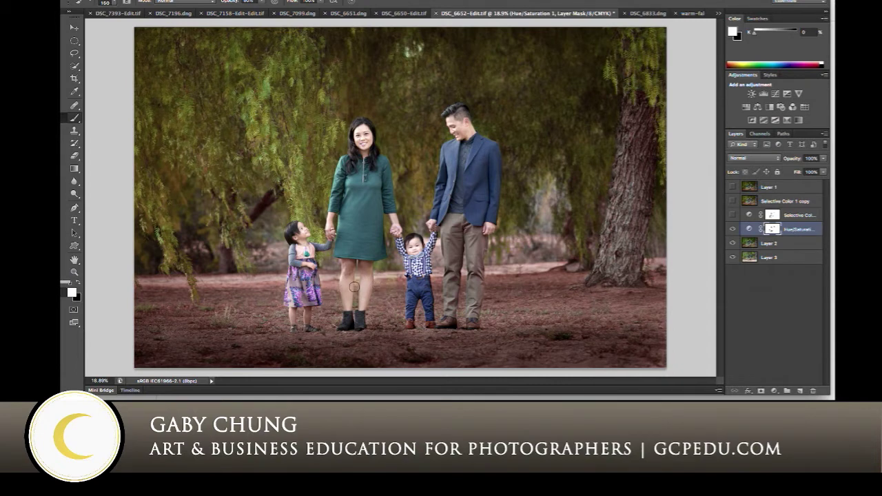
key("x")
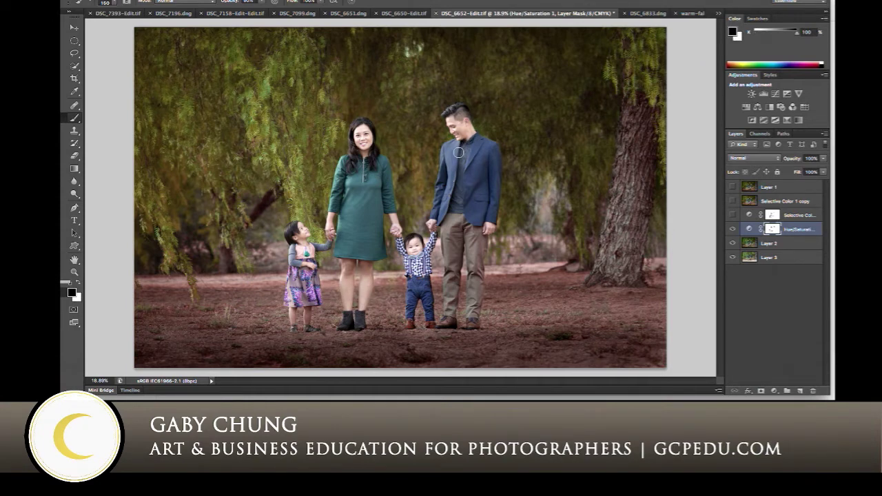
key("bracketright")
key("bracketright")
key("bracketright")
key("bracketright")
key("bracketright")
key("bracketright")
key("bracketright")
key("bracketright")
key("bracketright")
key("bracketright")
key("bracketright")
key("bracketright")
key("bracketright")
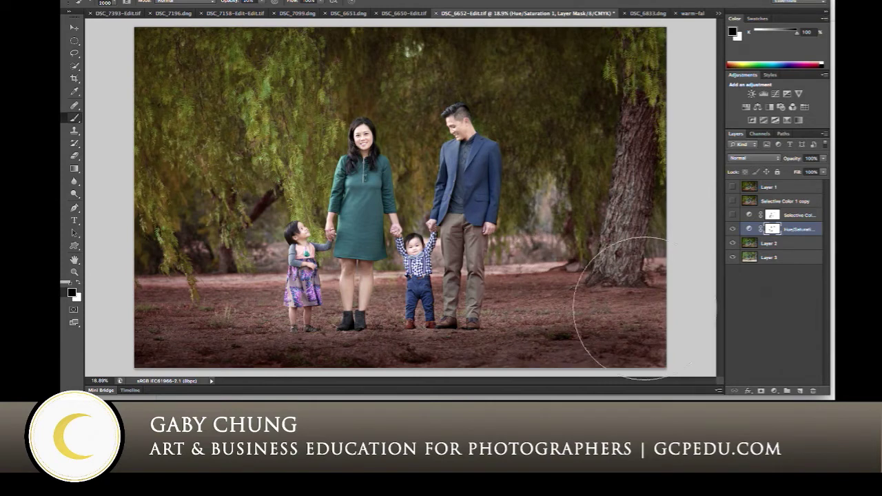
key("bracketleft")
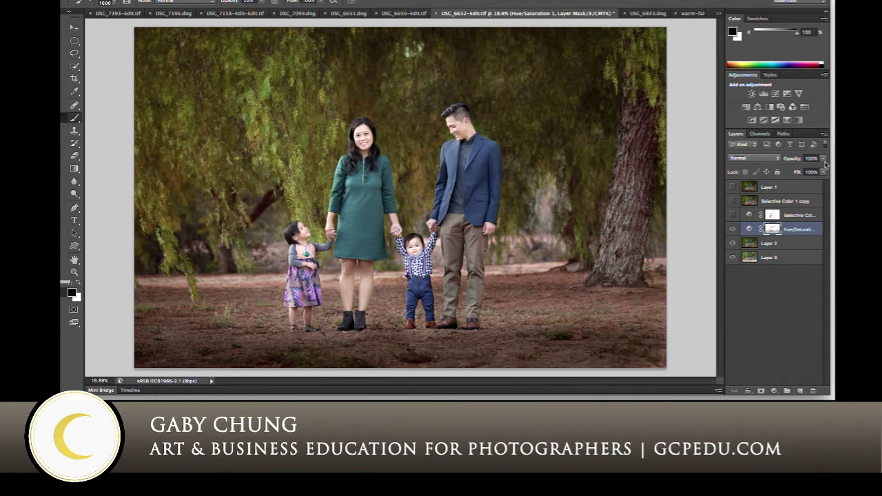
Lower the Hue/Saturation layer to about 68% opacity and duplicate it together with Layer 2
mouse_move(823, 160)
left_mouse_down()
mouse_move(812, 174)
mouse_move(799, 171)
mouse_move(827, 171)
mouse_move(814, 171)
left_mouse_up()
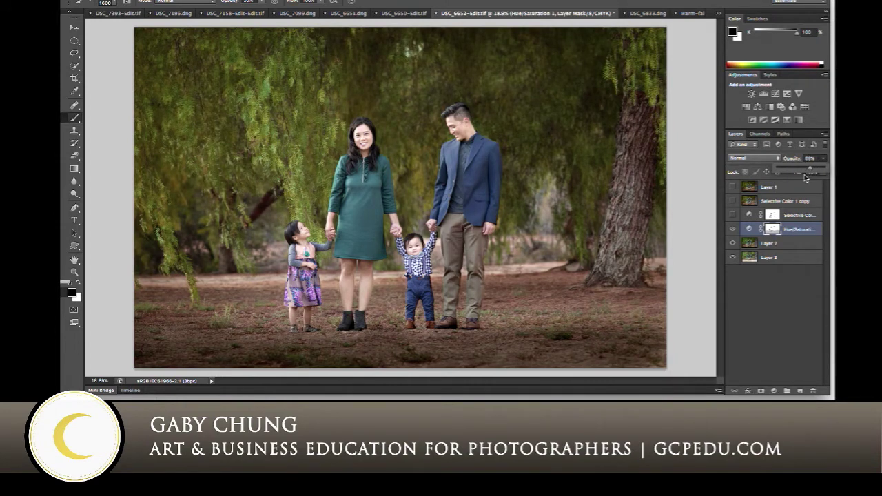
left_click(733, 230)
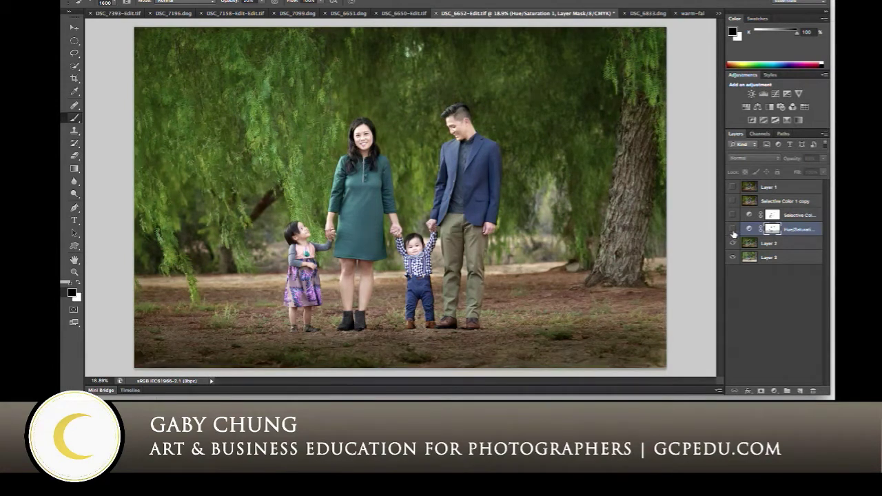
left_click(733, 229)
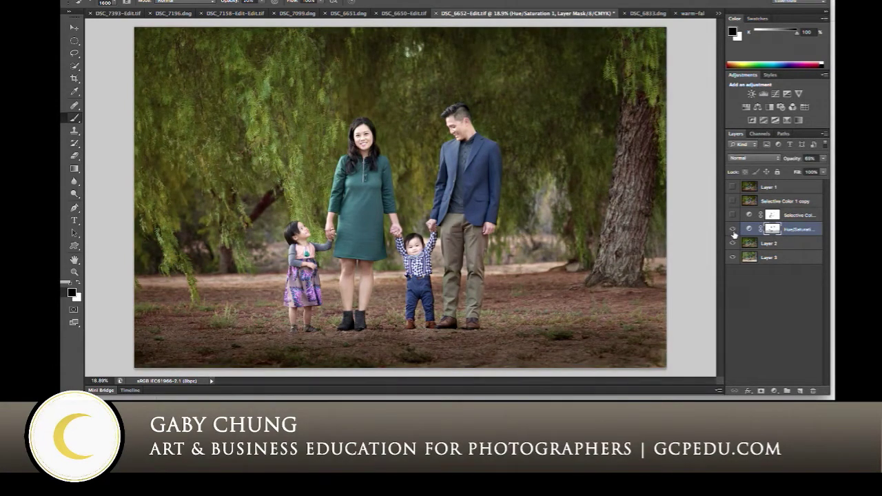
left_click(787, 250)
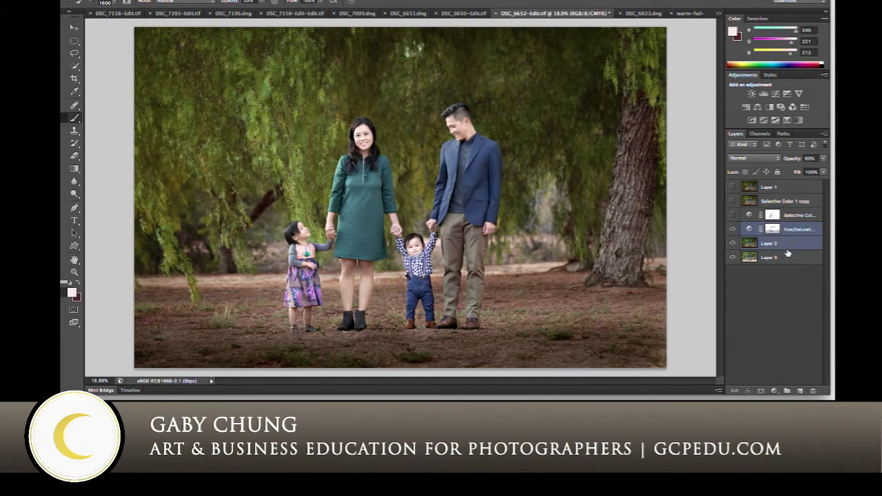
key("ctrl+j")
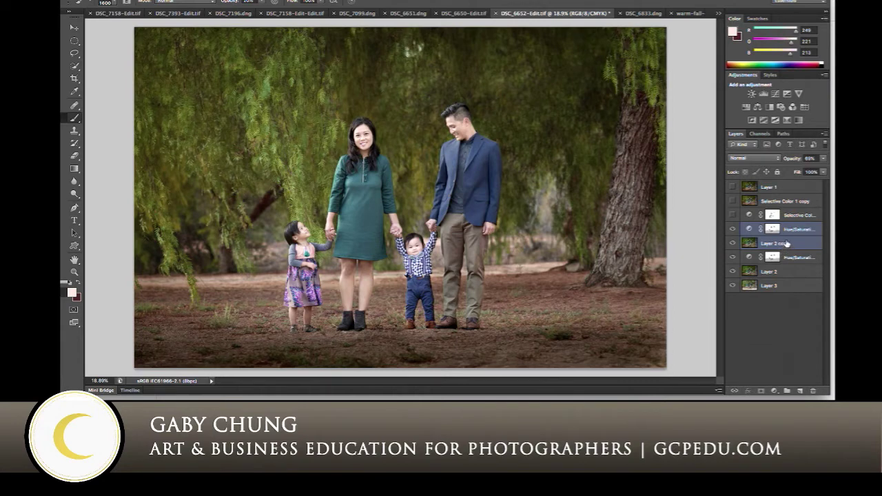
Merge the duplicates, move the merged copy above Selective Color, hide the Hue/Saturation layer, and select Layer 2
key("ctrl+e")
mouse_move(781, 234)
left_mouse_down()
mouse_move(777, 219)
mouse_move(768, 224)
left_mouse_up()
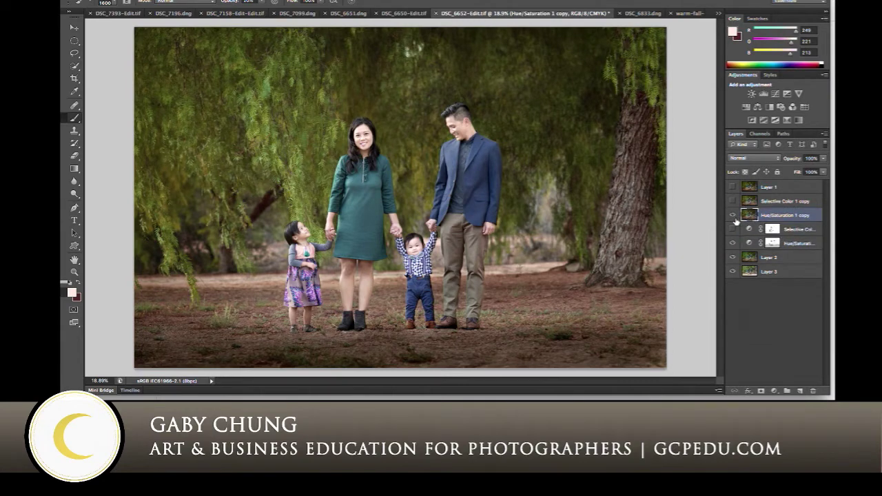
left_click(733, 242)
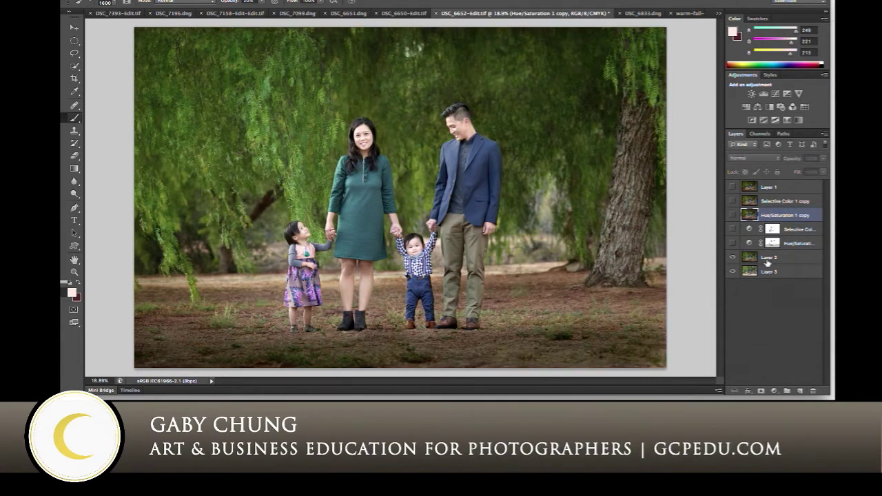
left_click(772, 260)
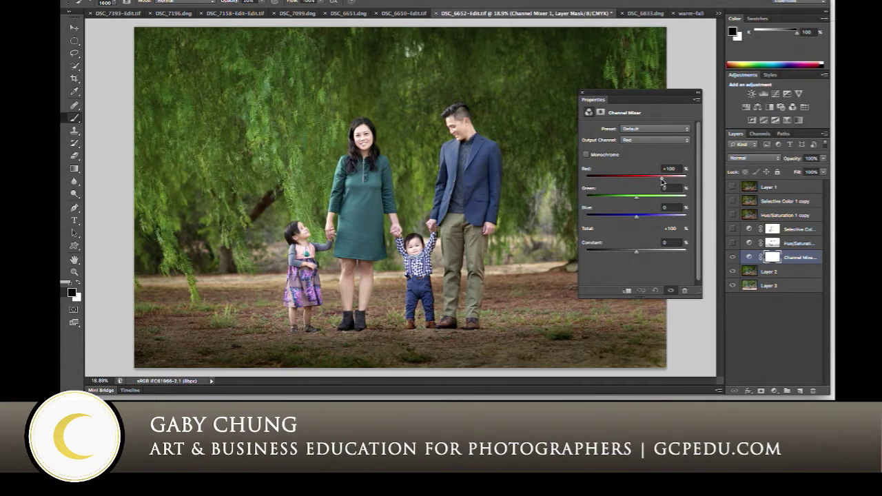
Set the Channel Mixer red to +129 and green to +17, then lower its opacity to 56%
left_click_drag(662, 179, 665, 179)
left_click_drag(669, 179, 669, 179)
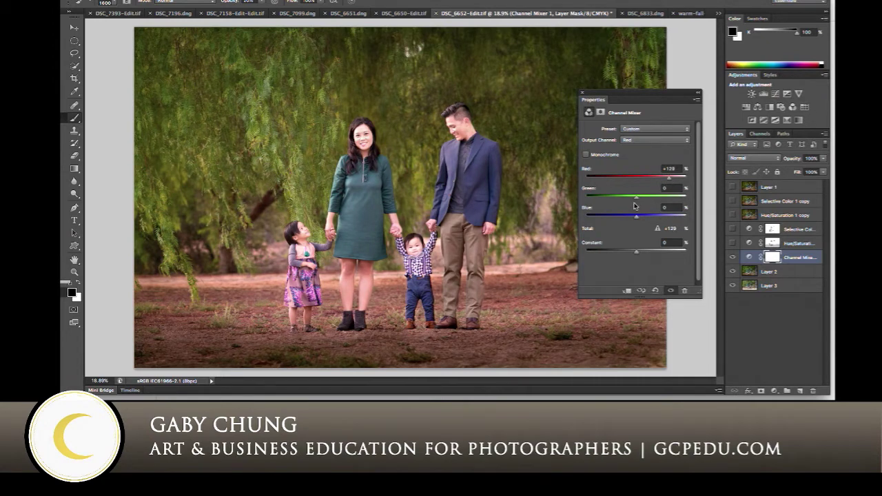
left_click_drag(637, 200, 642, 199)
left_click_drag(641, 198, 640, 198)
left_click(581, 93)
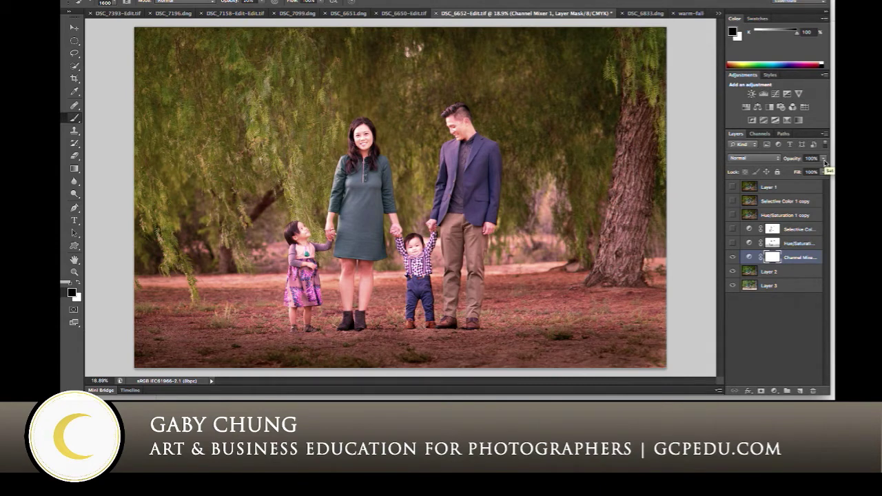
left_click(824, 159)
left_click_drag(781, 173, 804, 171)
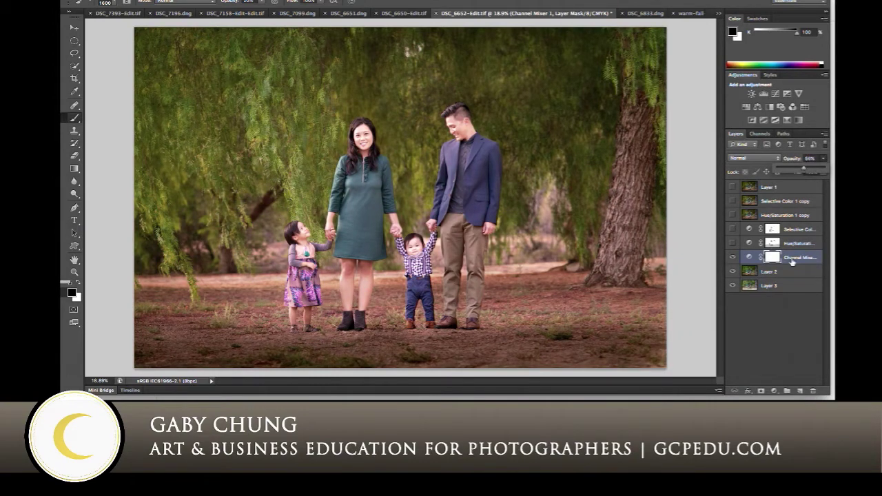
Paint black on the Channel Mixer mask over the man's face and trousers with a 250 brush
left_click(773, 257)
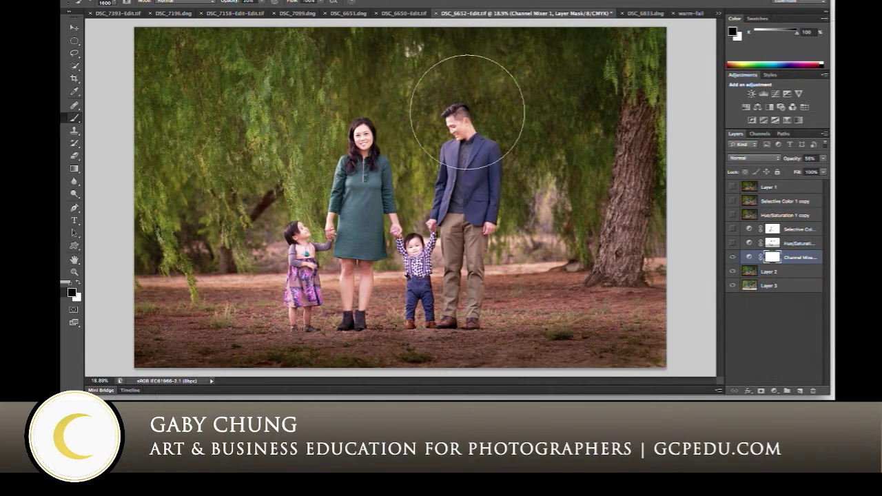
key("bracketleft")
key("bracketleft")
key("bracketleft")
key("bracketleft")
key("bracketleft")
key("bracketleft")
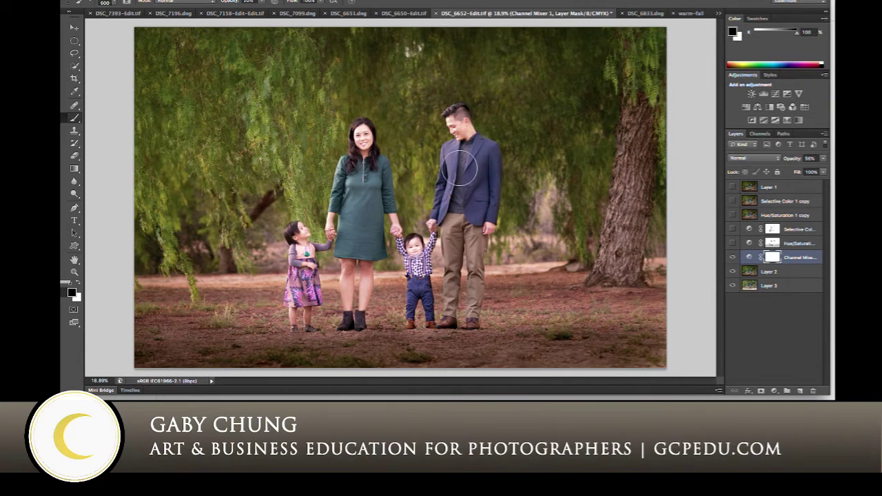
key("bracketright")
key("bracketright")
key("bracketright")
key("bracketleft")
key("bracketleft")
key("bracketleft")
key("bracketright")
left_click_drag(459, 122, 468, 135)
mouse_move(474, 260)
left_mouse_down()
mouse_move(475, 323)
mouse_move(451, 309)
left_mouse_up()
Lower the Channel Mixer adjustment's opacity to 40%
key("bracketleft")
key("bracketleft")
key("bracketleft")
key("bracketleft")
key("x")
key("bracketright")
key("bracketright")
key("bracketright")
key("bracketright")
key("bracketright")
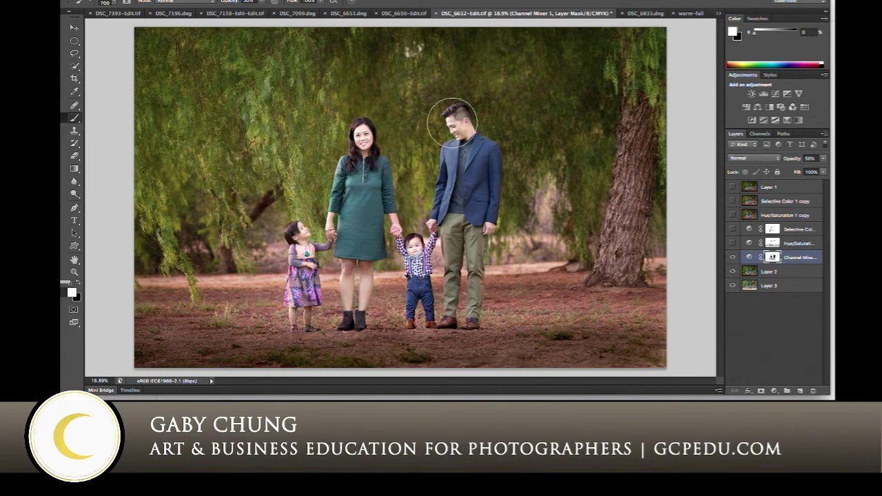
left_click(823, 158)
left_click_drag(798, 171, 795, 170)
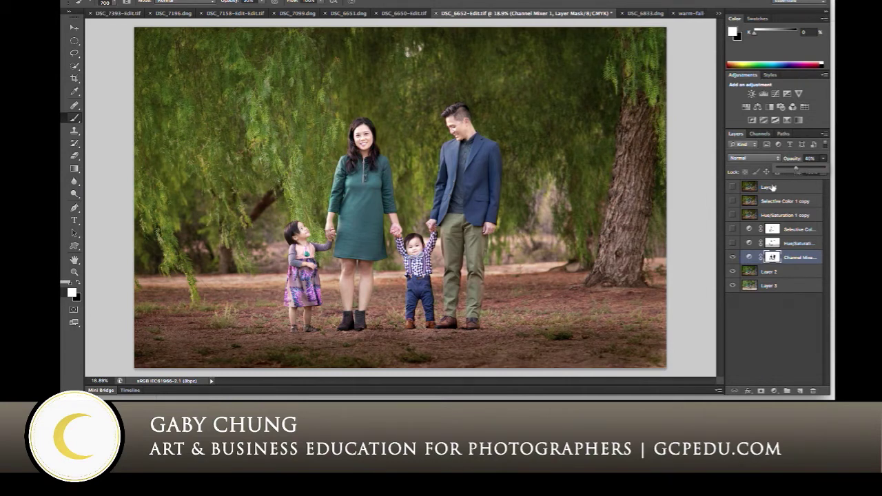
Toggle the Channel Mixer warming off and on to compare the 40% result
left_click(733, 259)
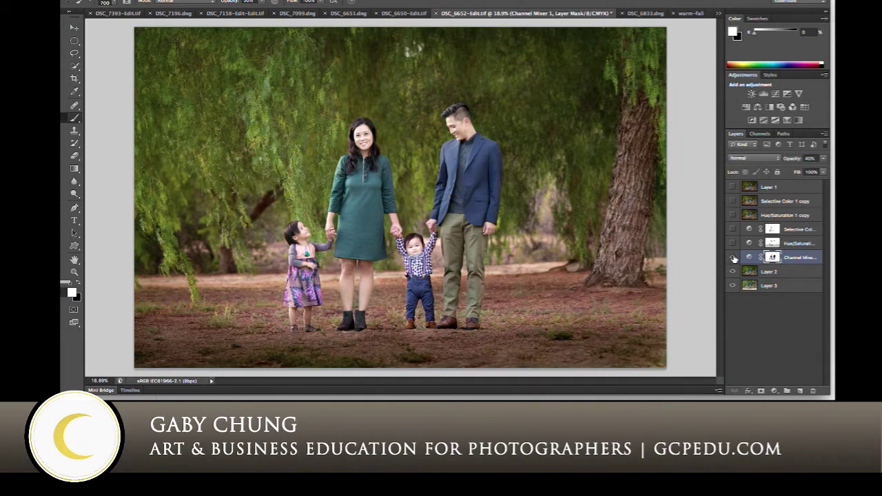
left_click(732, 259)
left_click(733, 258)
Merge Layer 2 with the Channel Mixer into a hidden top copy, then reselect Layer 2
left_click(769, 272)
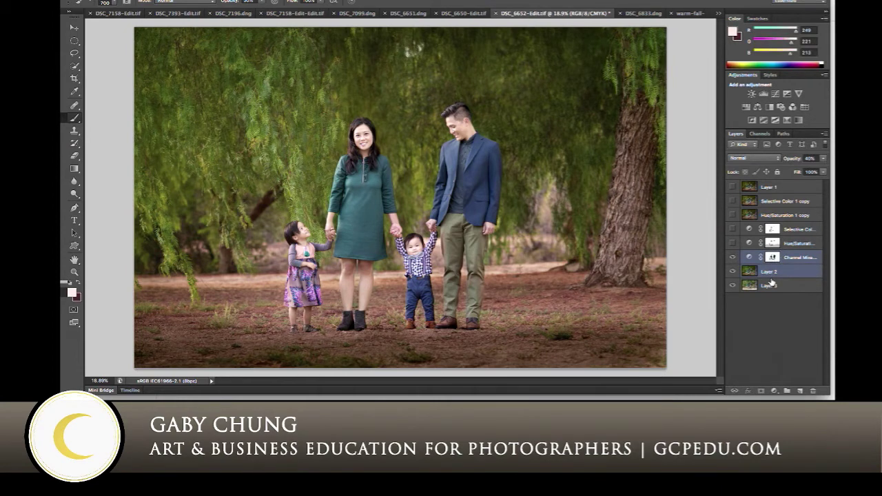
key("ctrl+j")
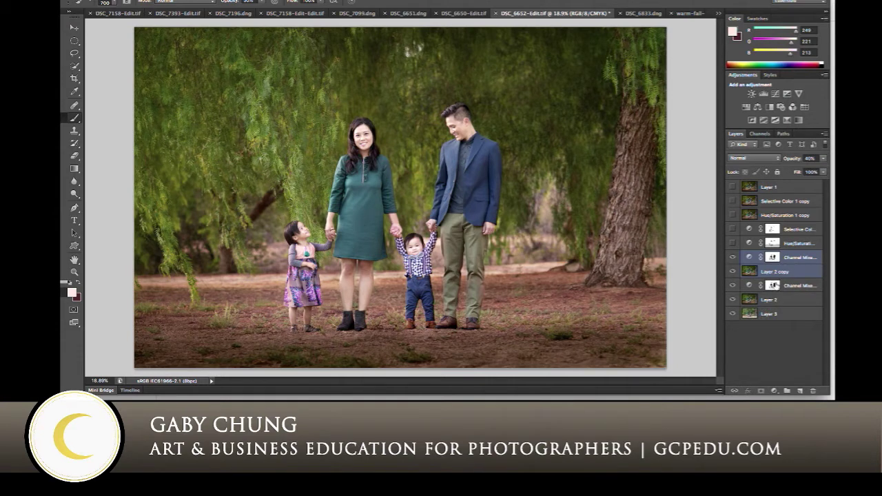
key("ctrl+e")
left_click_drag(769, 257, 736, 232)
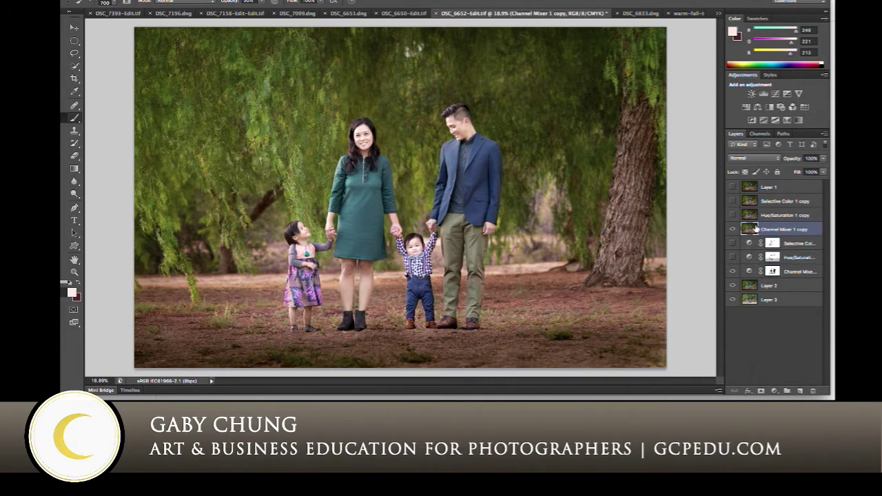
left_click(733, 270)
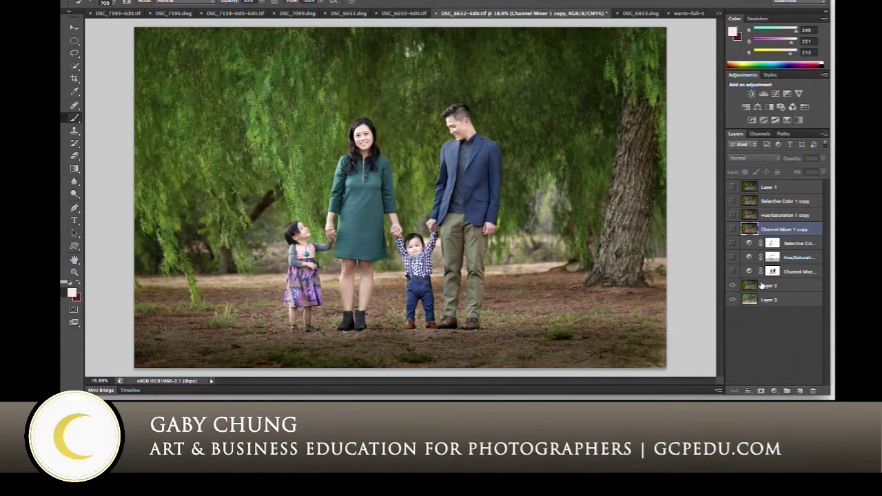
left_click(762, 288)
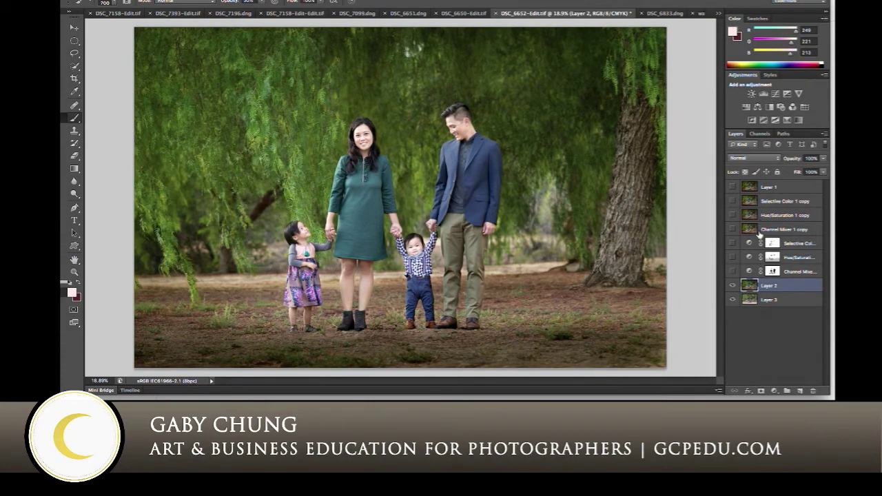
Add a pale pink-to-transparent Gradient Fill above Layer 2 angled at about -93°
left_click(776, 391)
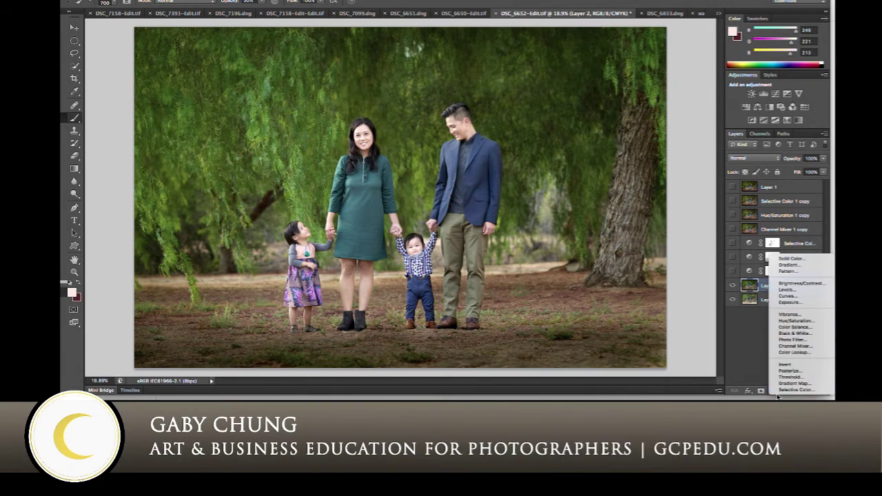
left_click(811, 267)
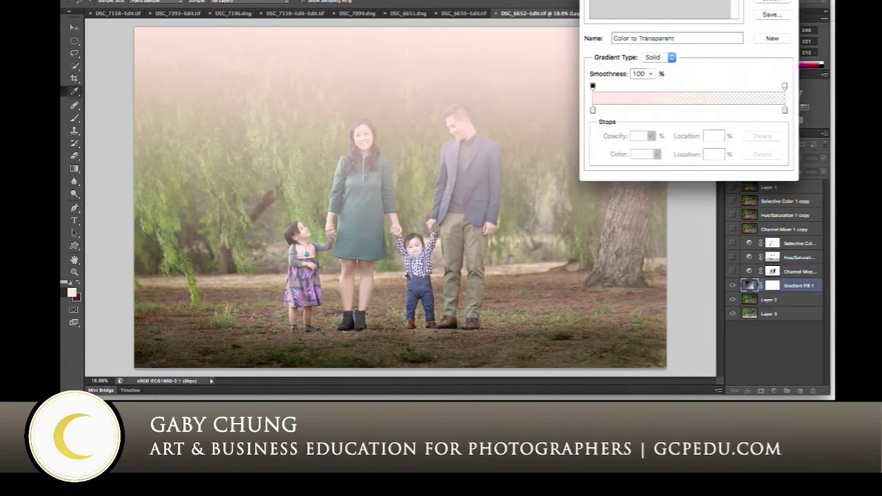
left_click_drag(688, 0, 583, 63)
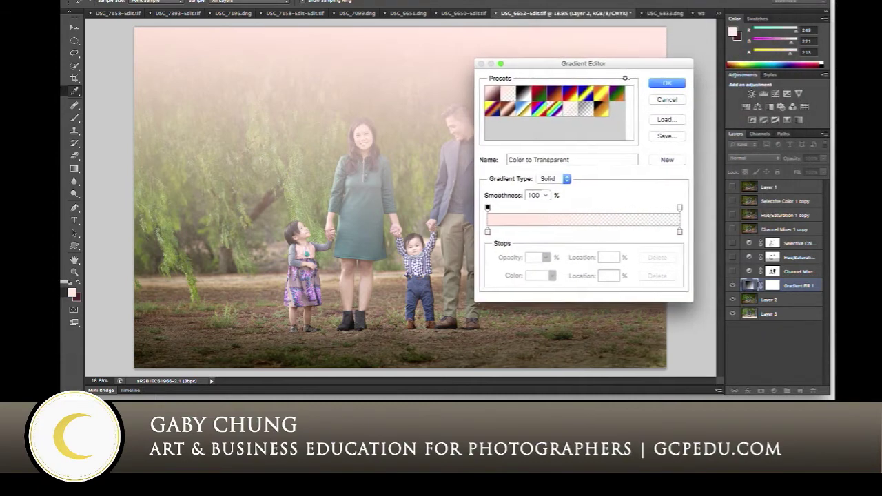
left_click(668, 97)
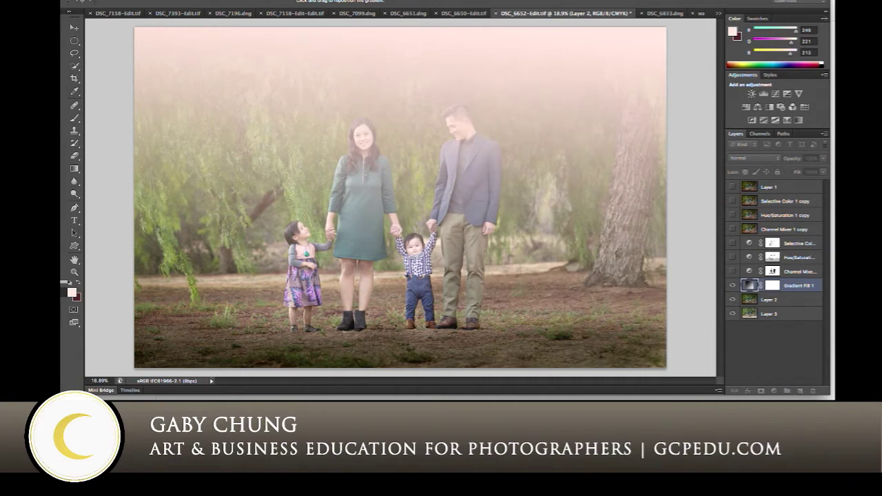
left_click_drag(606, 115, 532, 113)
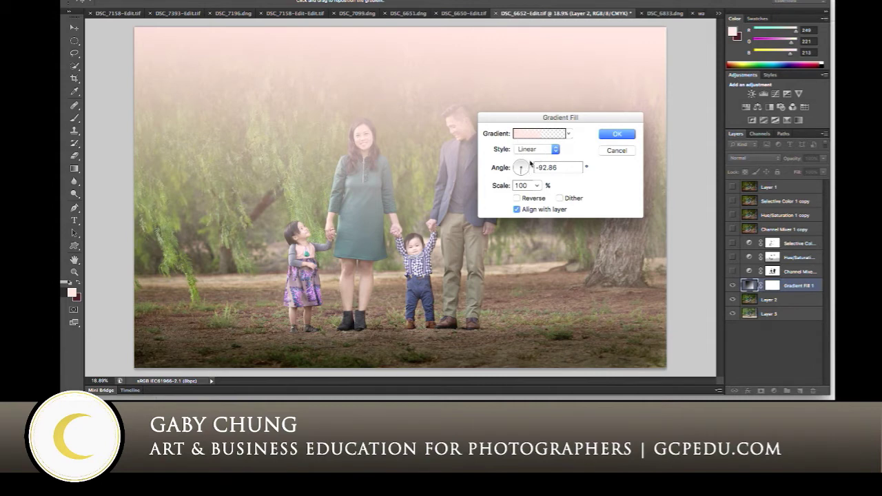
mouse_move(521, 176)
left_mouse_down()
mouse_move(531, 159)
mouse_move(525, 180)
left_mouse_up()
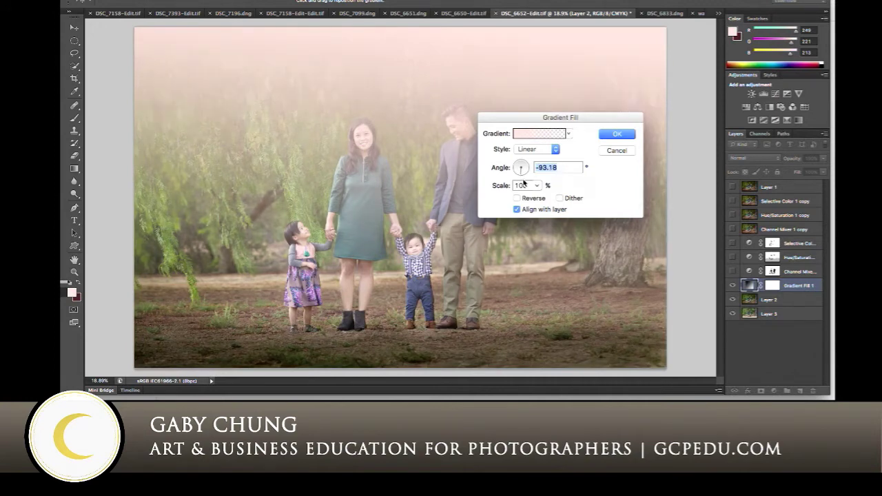
Recolour the gradient's left stop to golden orange #f5a81d and commit the Gradient Fill
left_click(520, 135)
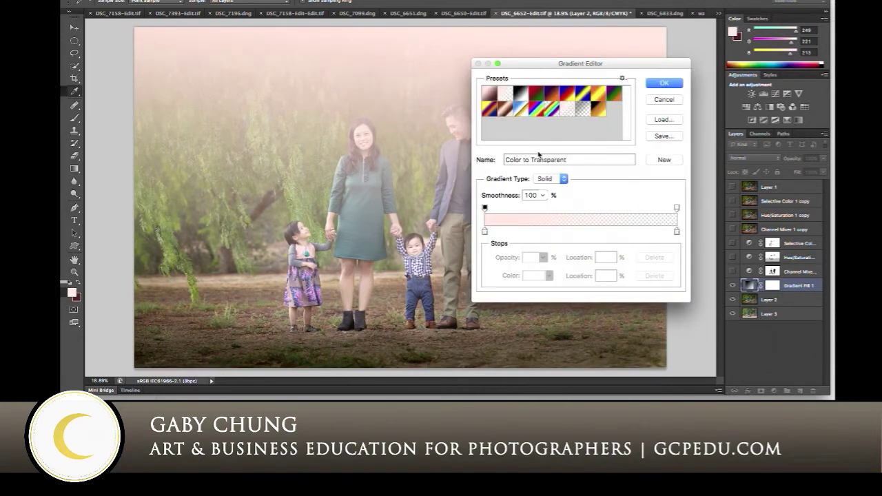
left_click(485, 233)
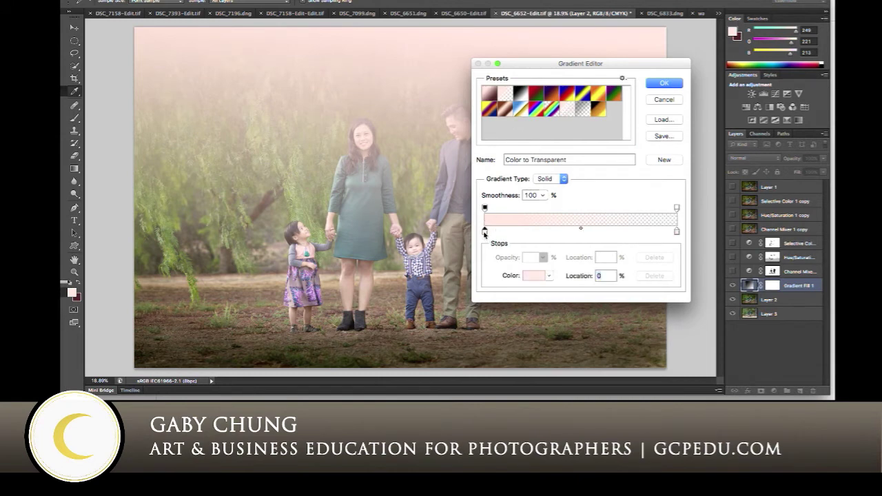
double_click(484, 232)
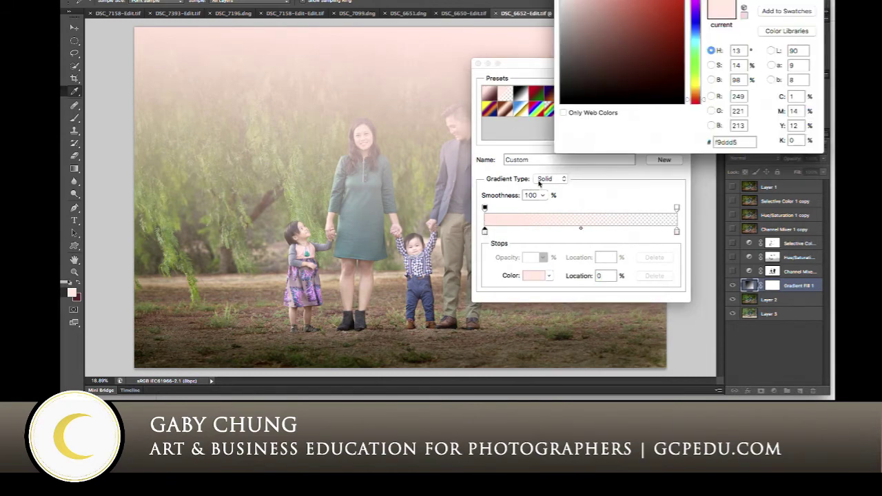
left_click_drag(703, 101, 700, 90)
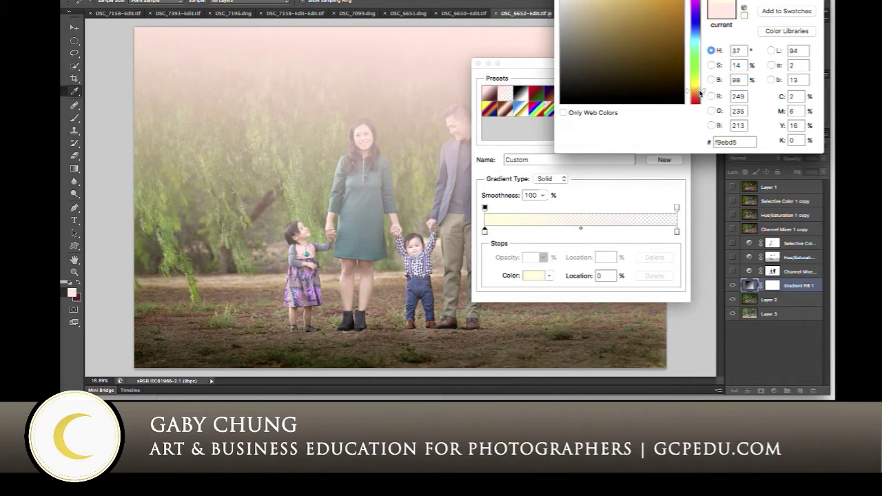
left_click_drag(667, 11, 681, 4)
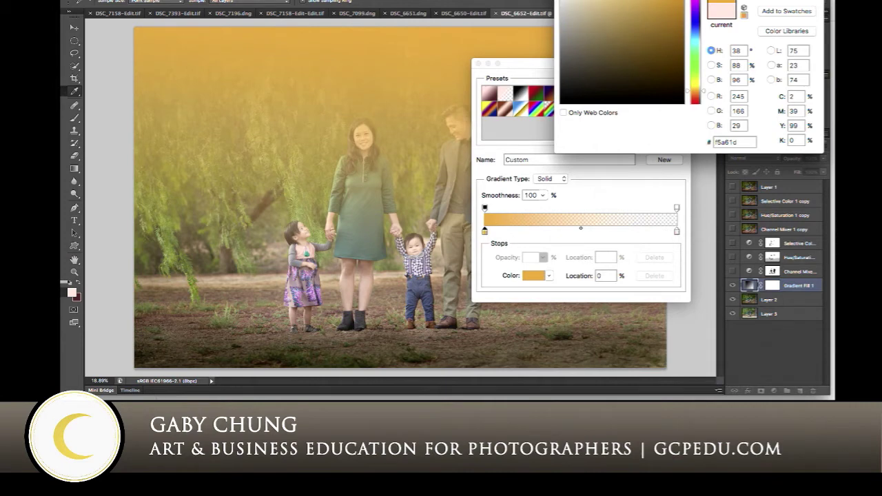
key("Return")
left_click(663, 83)
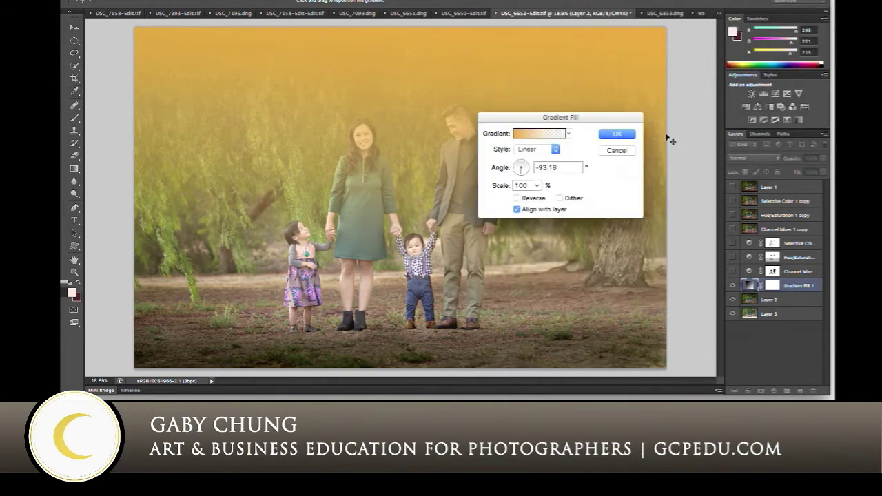
left_click(621, 138)
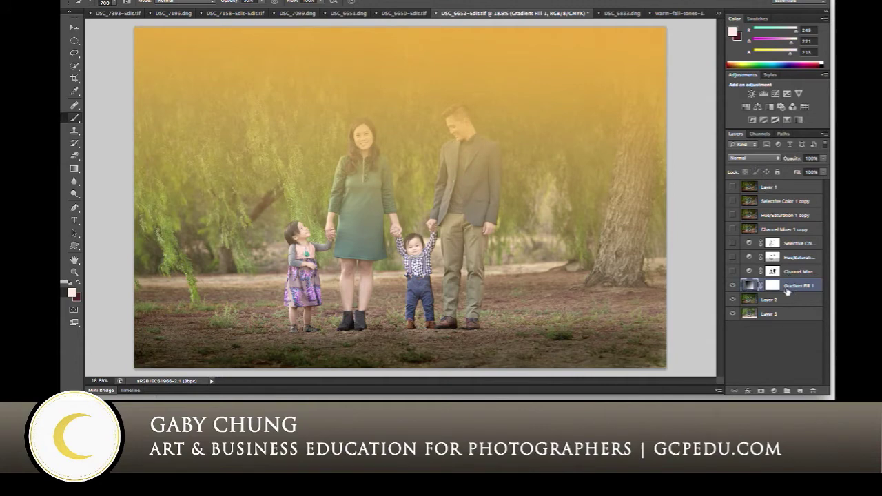
Set Gradient Fill 1 to Overlay blending at roughly 45% opacity
left_click(751, 159)
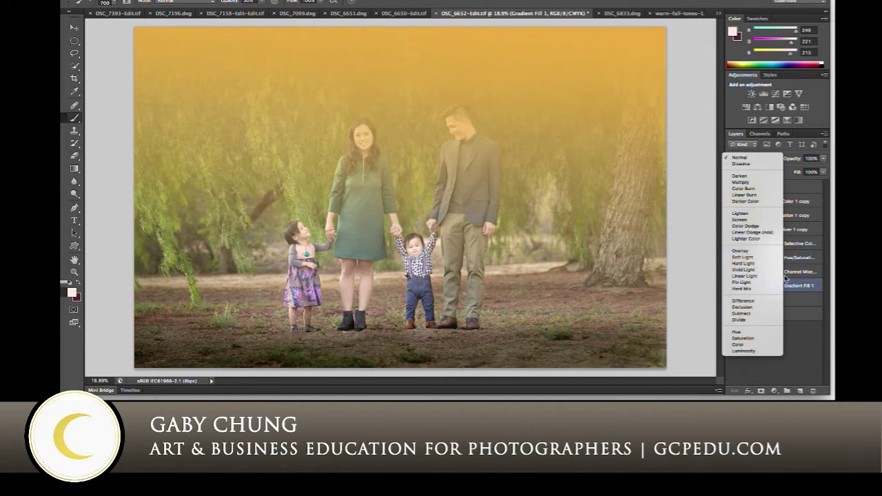
left_click(769, 253)
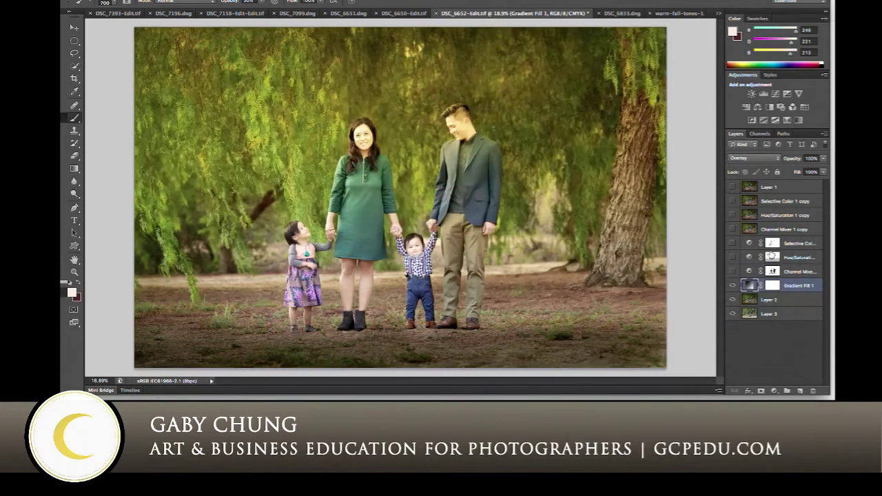
left_click(822, 163)
mouse_move(821, 170)
left_mouse_down()
mouse_move(801, 168)
mouse_move(809, 170)
left_mouse_up()
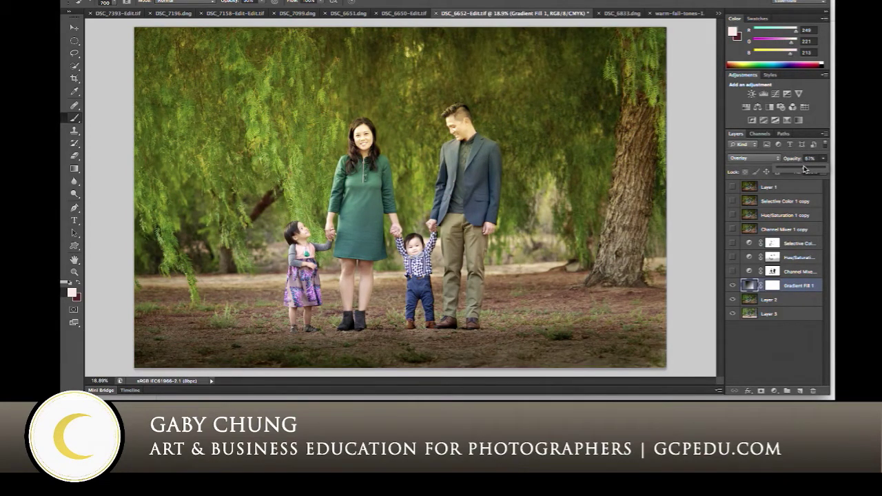
left_click_drag(808, 169, 772, 290)
left_click_drag(823, 163, 801, 169)
Target the Gradient Fill 1 mask, size the brush and set black for painting out the family
left_click(772, 287)
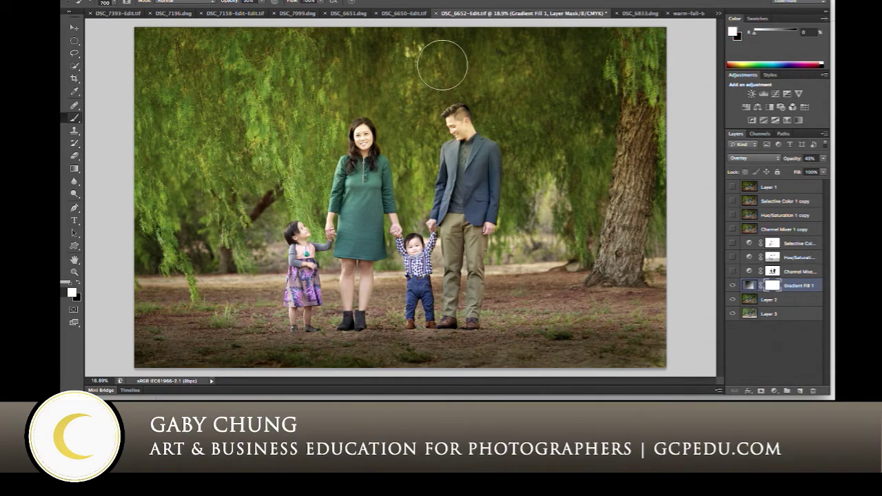
key("bracketleft")
key("bracketleft")
key("bracketleft")
key("bracketleft")
key("bracketleft")
key("bracketleft")
key("bracketleft")
key("bracketleft")
key("bracketleft")
key("bracketleft")
key("bracketleft")
key("bracketright")
key("bracketright")
key("bracketright")
key("bracketright")
key("bracketright")
key("x")
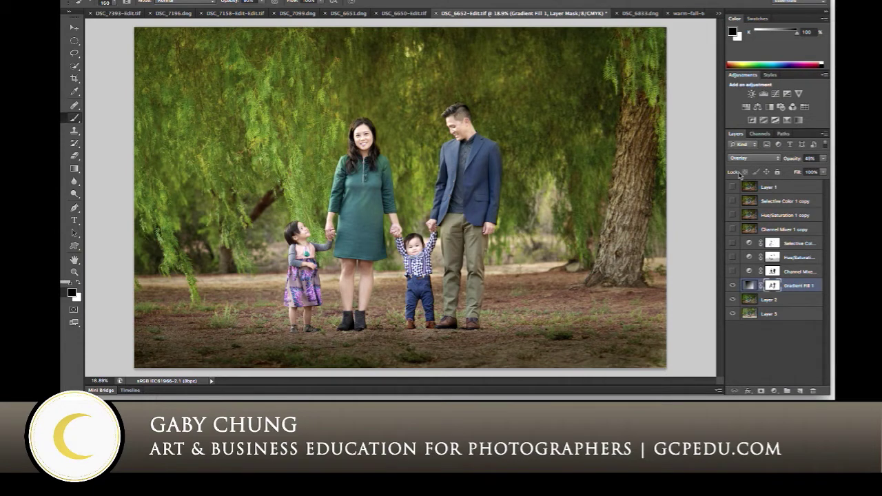
left_click(735, 287)
left_click(734, 287)
left_click(824, 171)
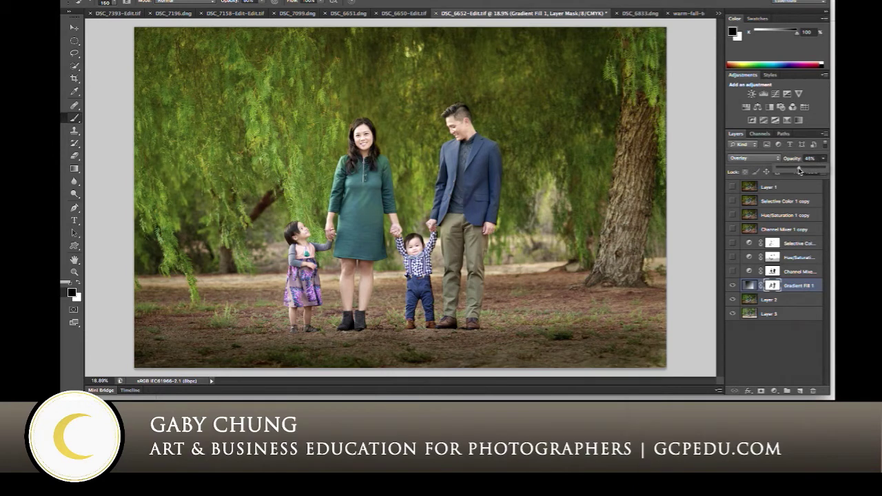
left_click(733, 287)
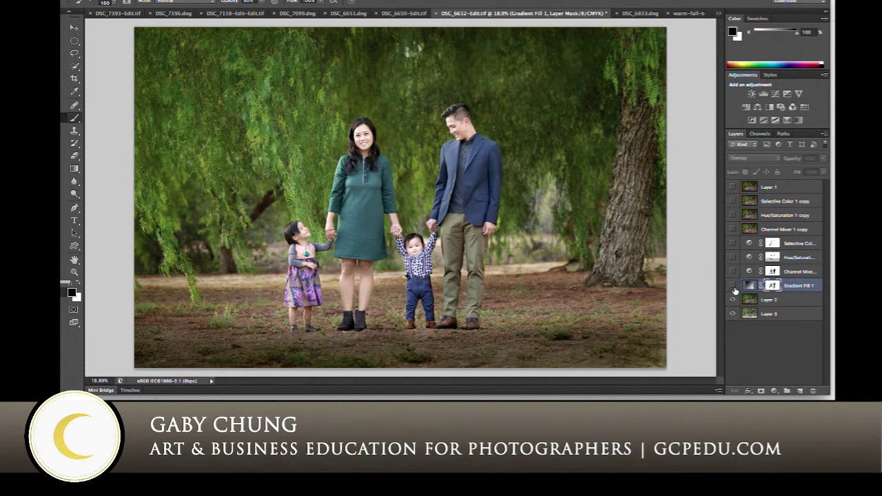
left_click(733, 286)
left_click(733, 287)
left_click(733, 287)
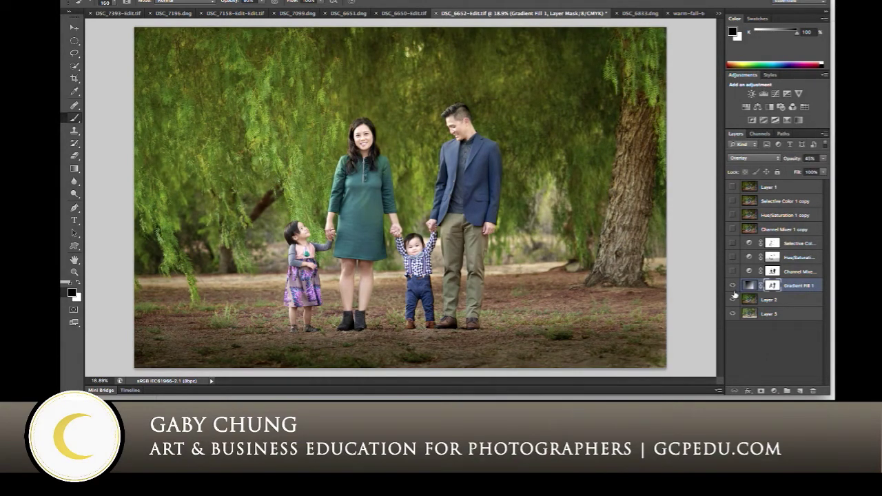
left_click(793, 303, "shift")
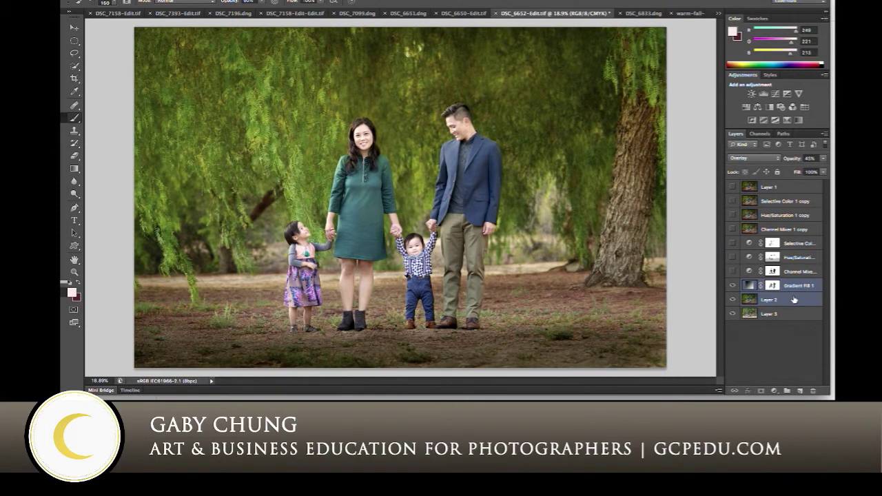
Merge the gradient with Layer 2 into a copy above the adjustments, hide the original, reselect Layer 2
key("ctrl+j")
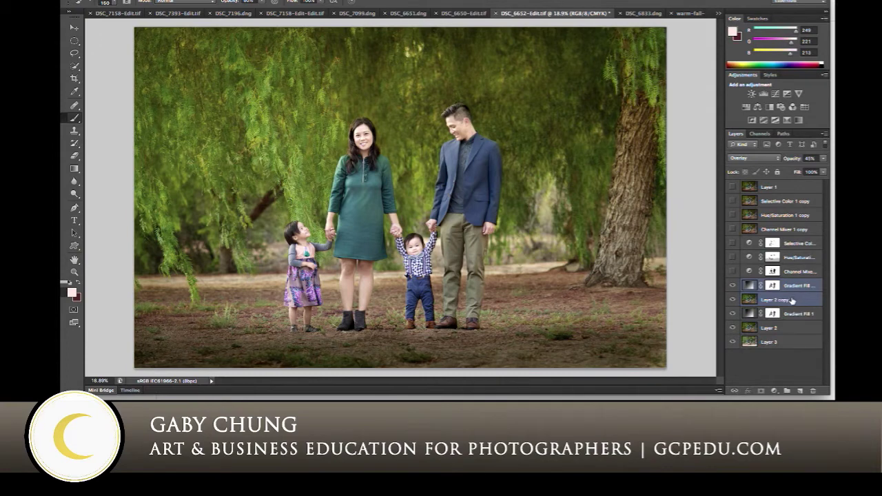
key("ctrl+e")
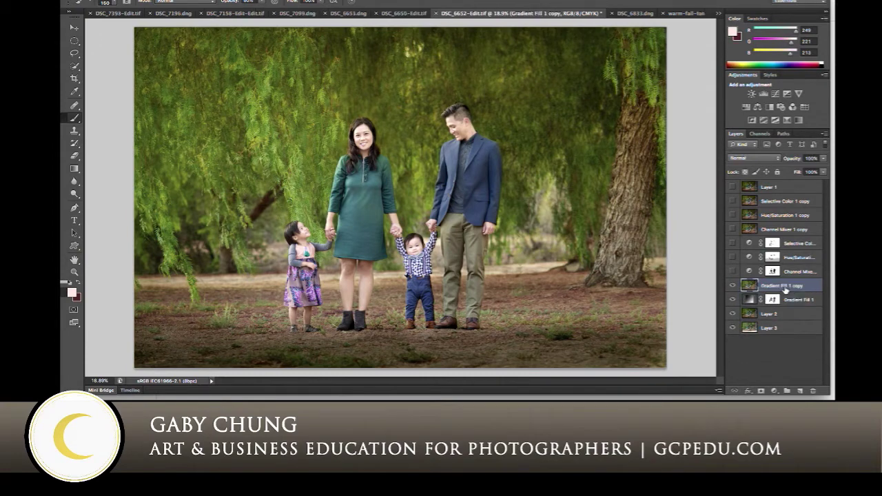
left_click_drag(784, 243, 785, 244)
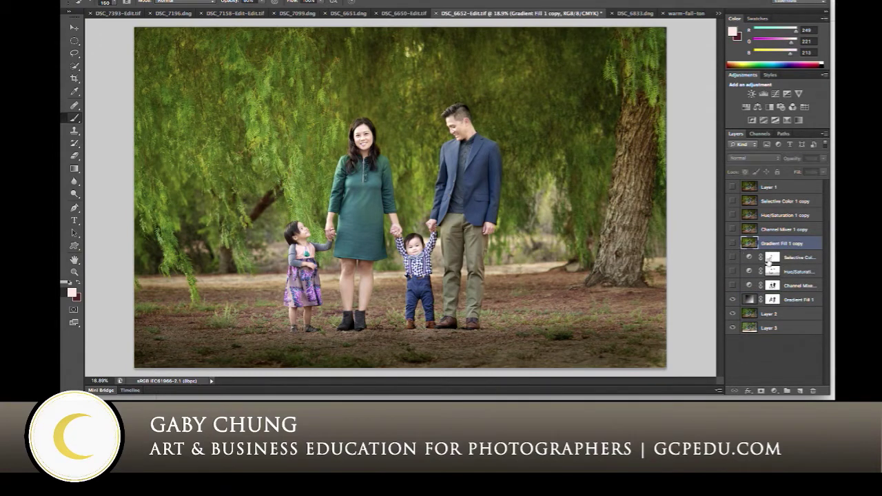
left_click(733, 300)
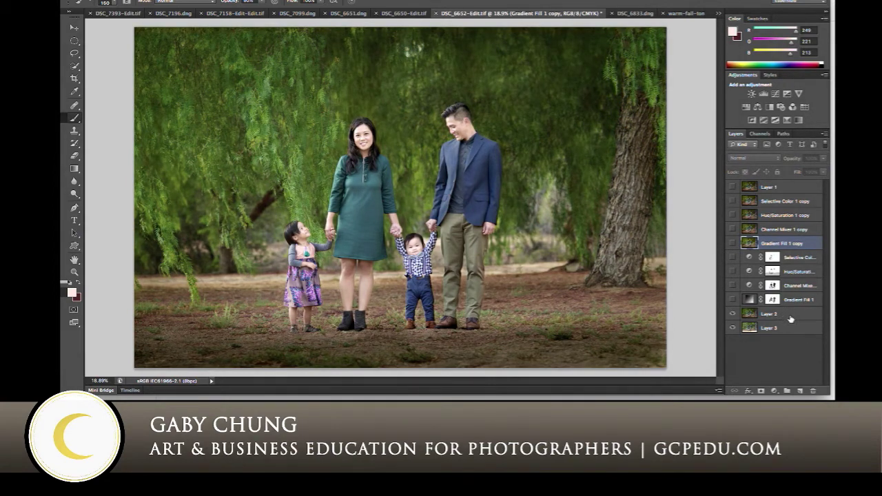
left_click(786, 315)
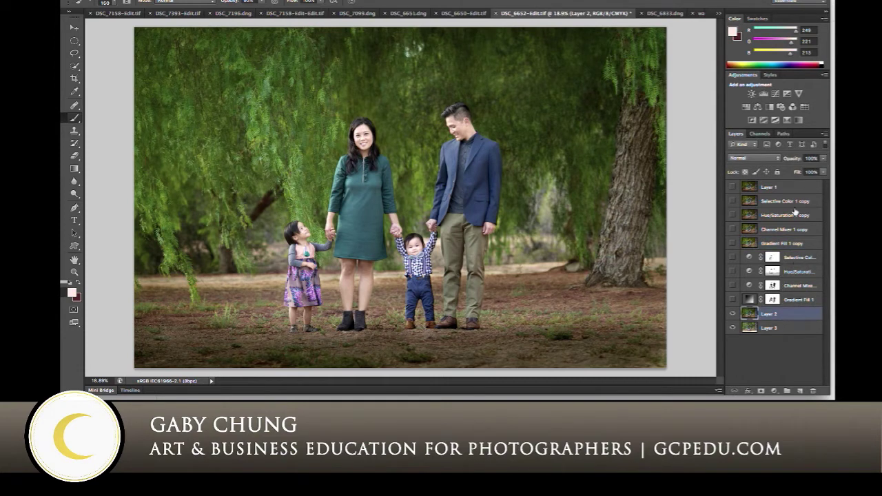
left_click(774, 391)
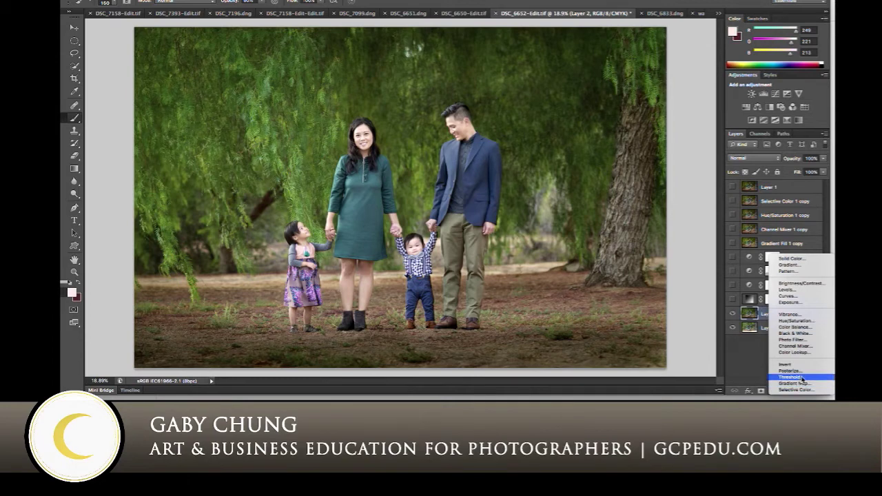
Discard the new pink gradient fill and add a Gradient Map adjustment above Layer 2
left_click(799, 265)
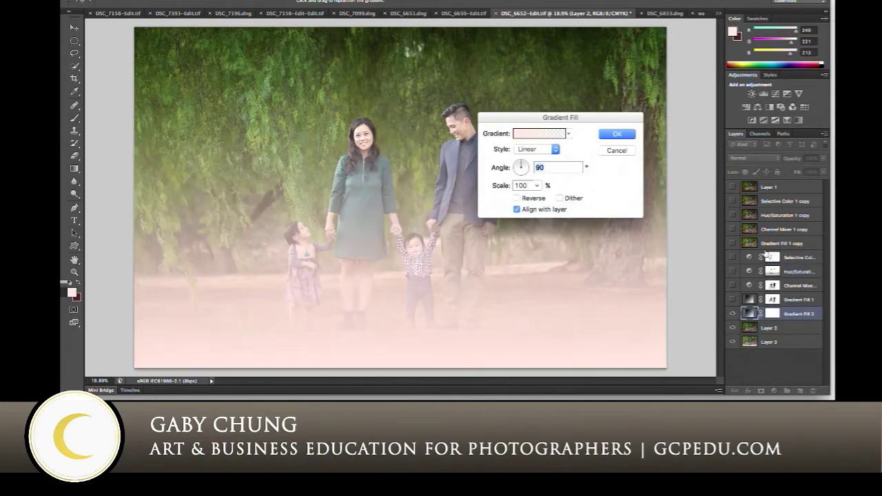
left_click(615, 149)
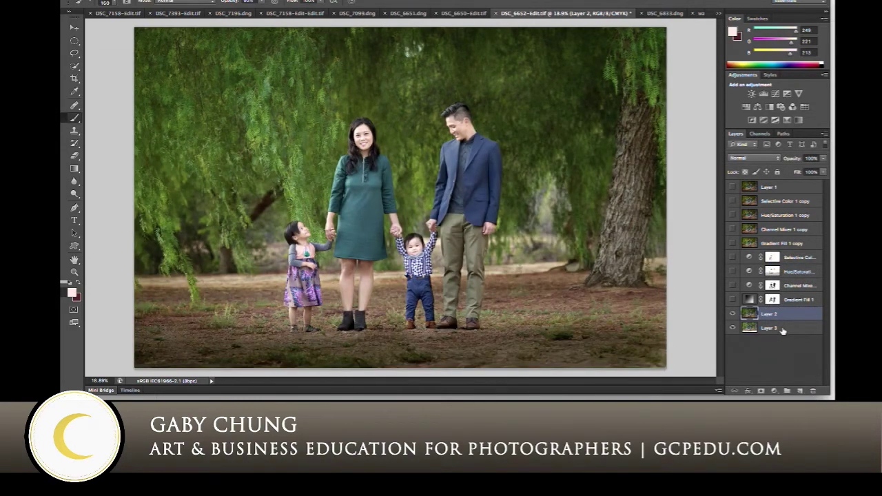
left_click(773, 390)
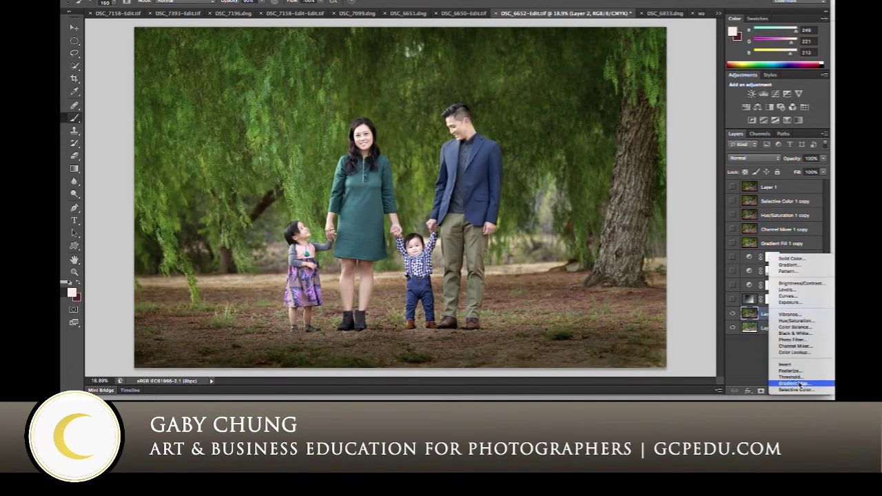
key("Escape")
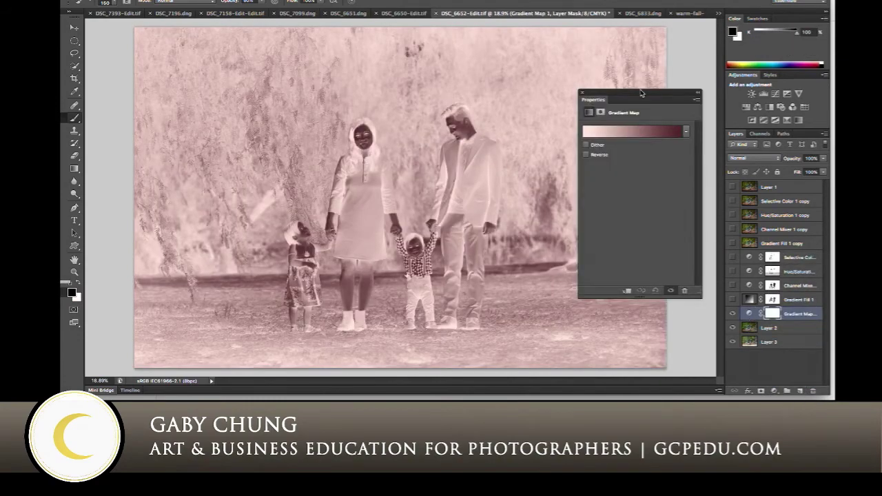
Set the gradient map's left colour stop to bright orange
left_click(587, 134)
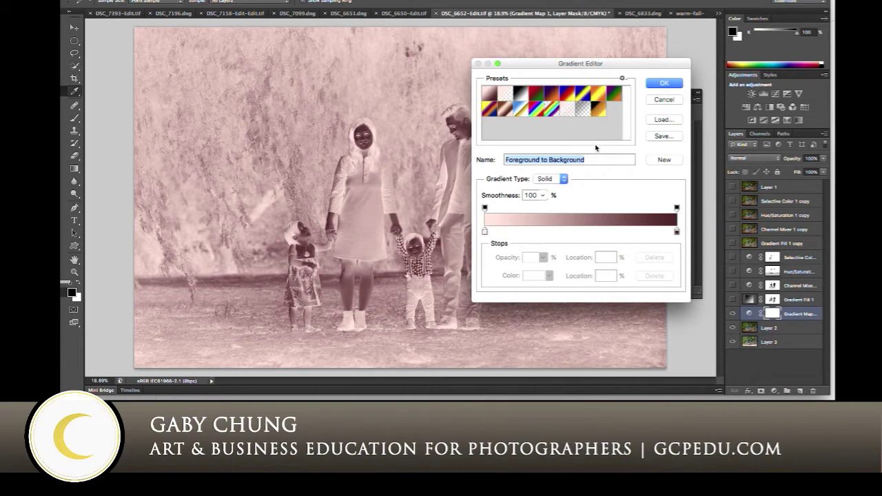
double_click(485, 232)
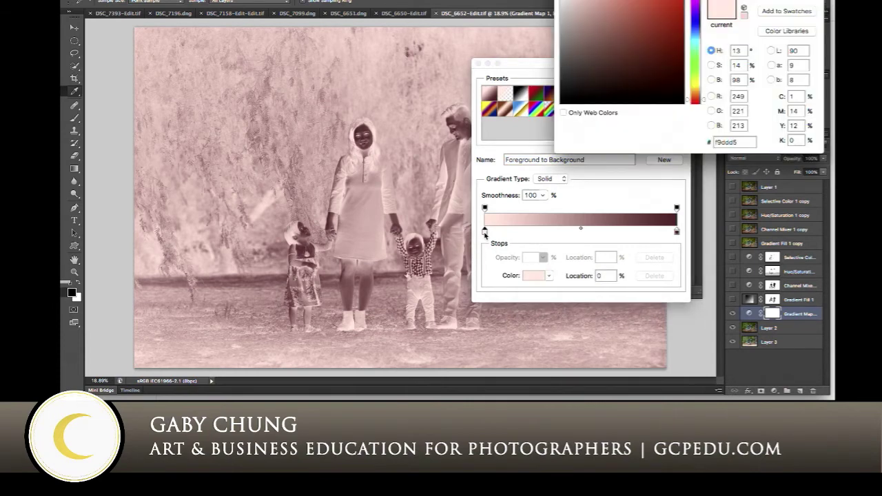
left_click_drag(654, 49, 651, 44)
left_click_drag(706, 103, 704, 95)
left_click_drag(664, 27, 681, 8)
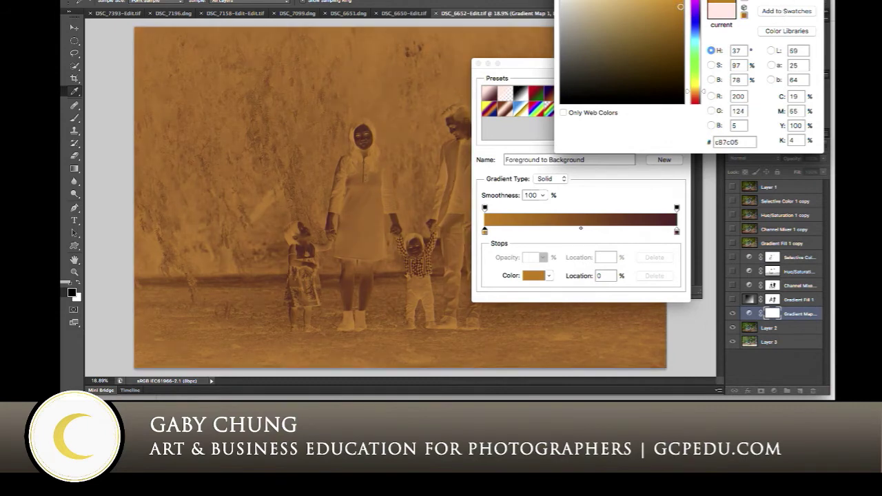
key("Return")
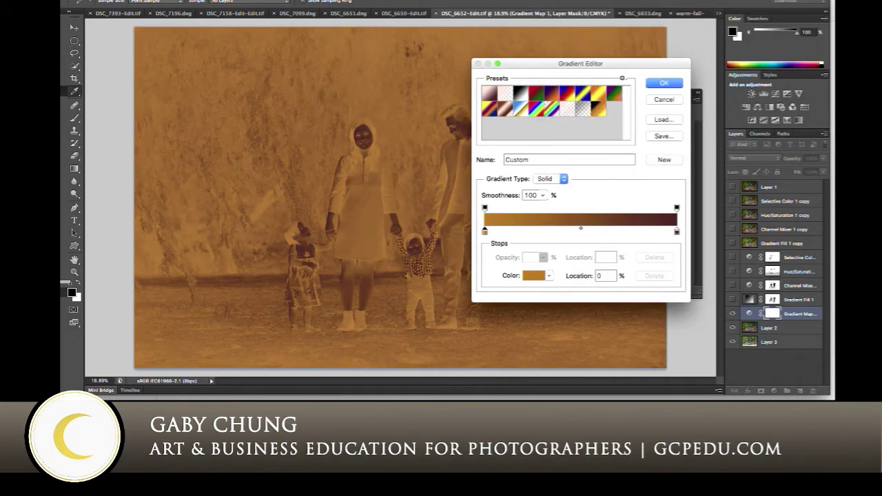
Set the gradient map's right colour stop to neutral mid grey #7f7f7f
double_click(677, 233)
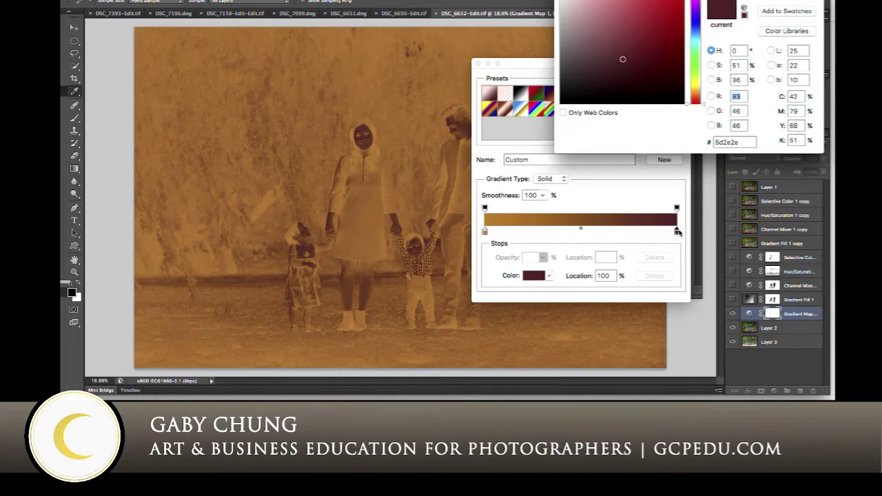
left_click_drag(562, 50, 560, 42)
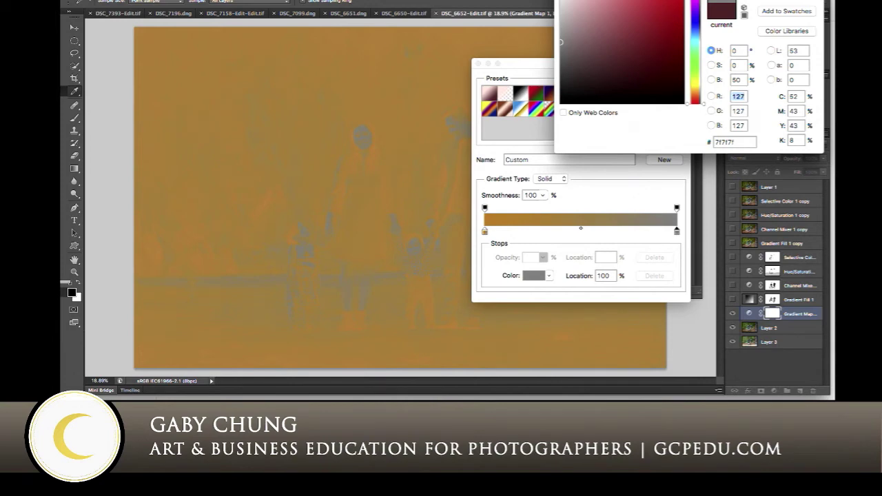
key("Return")
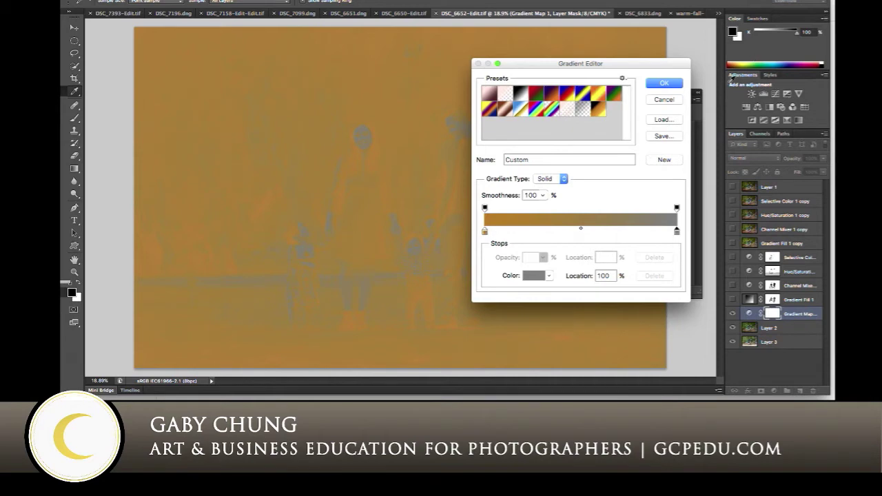
Apply the orange-to-grey gradient and blend the Gradient Map in Overlay mode
left_click(662, 84)
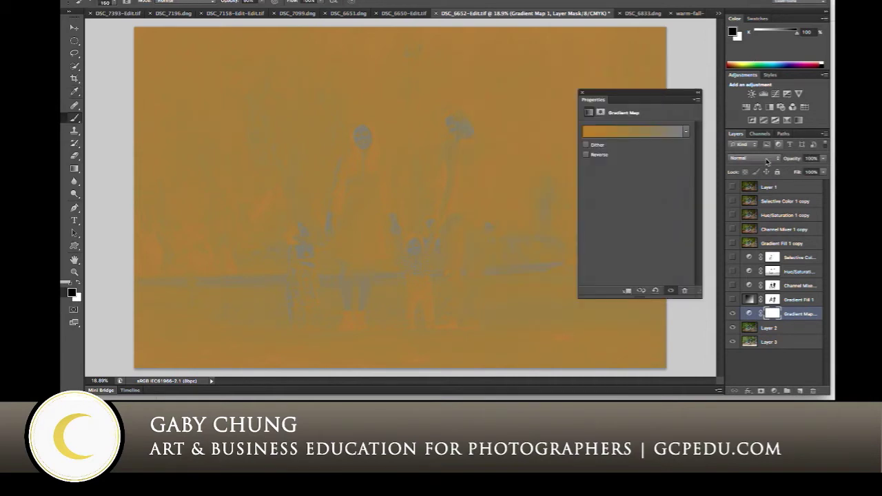
left_click(582, 92)
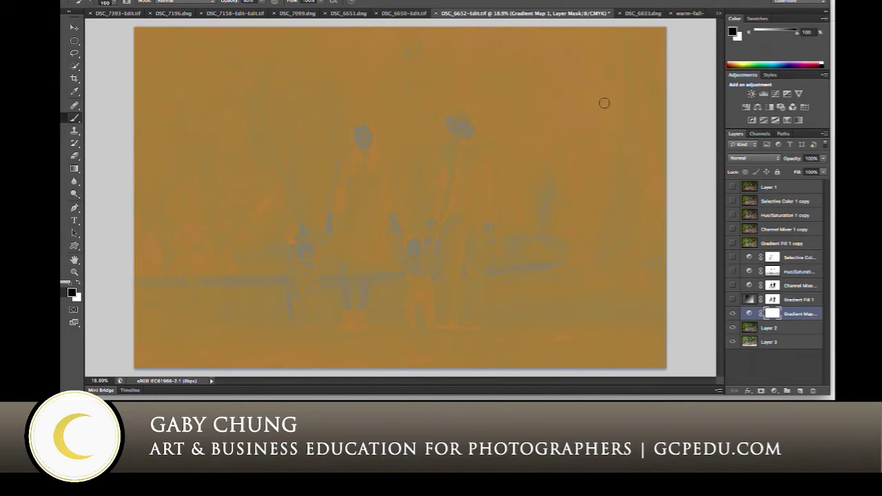
left_click(750, 159)
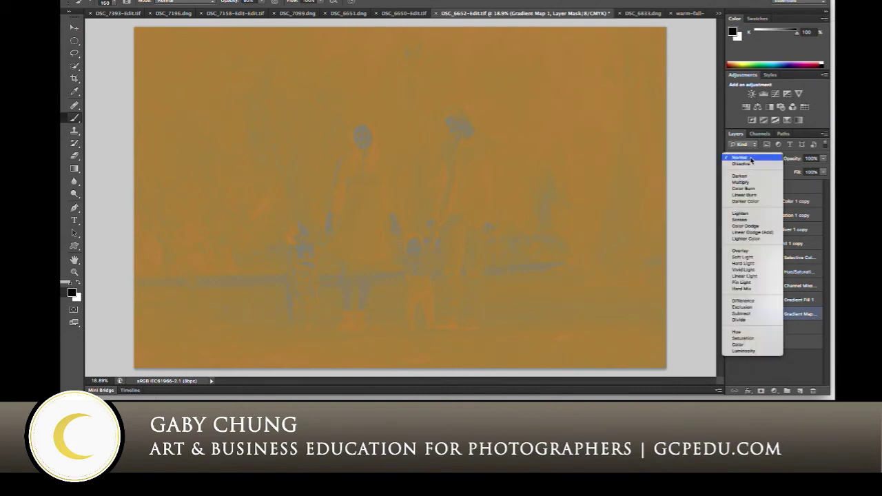
left_click(746, 255)
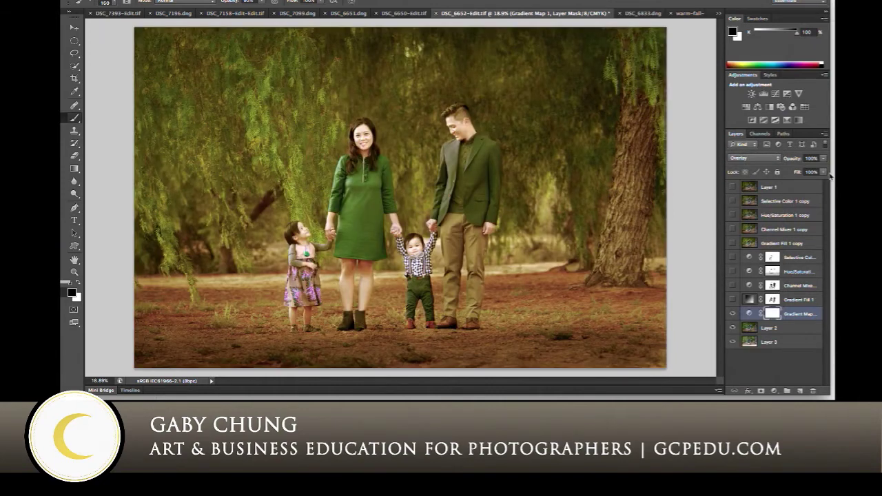
left_click_drag(822, 161, 798, 169)
Mask the warm tone off the man's trousers and woman's dress, and set opacity to 30%
key("bracketright")
key("bracketright")
key("bracketright")
key("bracketright")
key("bracketleft")
key("bracketleft")
mouse_move(449, 304)
left_mouse_down()
mouse_move(471, 246)
mouse_move(475, 304)
mouse_move(476, 232)
left_mouse_up()
mouse_move(359, 194)
left_mouse_down()
mouse_move(375, 237)
mouse_move(355, 201)
mouse_move(360, 242)
left_mouse_up()
left_click(803, 64)
left_click(823, 158)
mouse_move(797, 171)
left_mouse_down()
mouse_move(778, 172)
mouse_move(791, 172)
left_mouse_up()
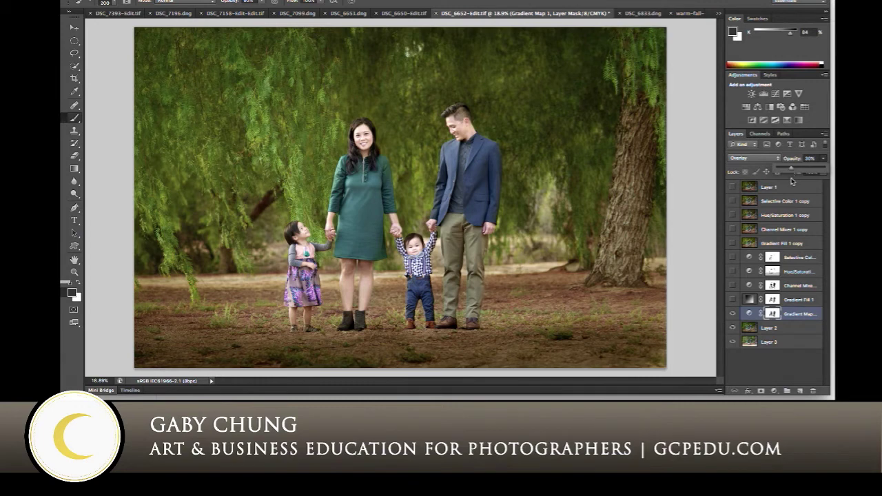
Merge copies of Layer 2 and the gradient map into a hidden Gradient Map 1 copy above Selective Color
left_click(791, 329)
left_click(791, 329)
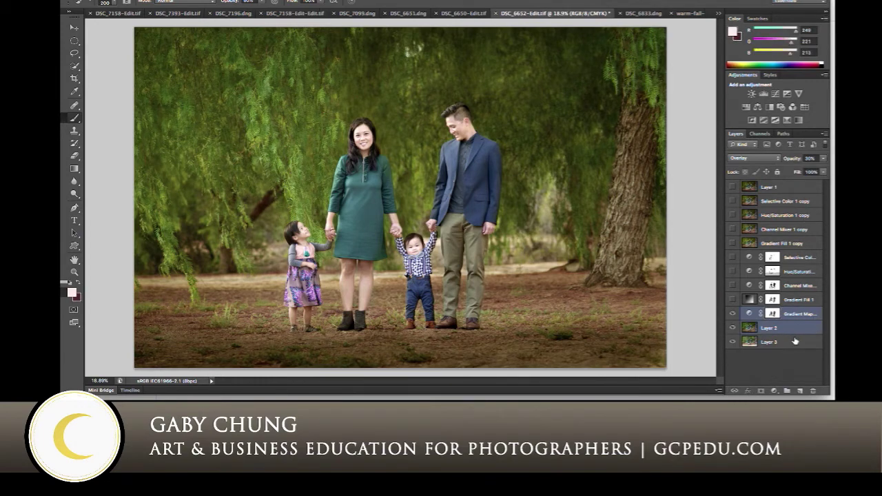
key("ctrl+j")
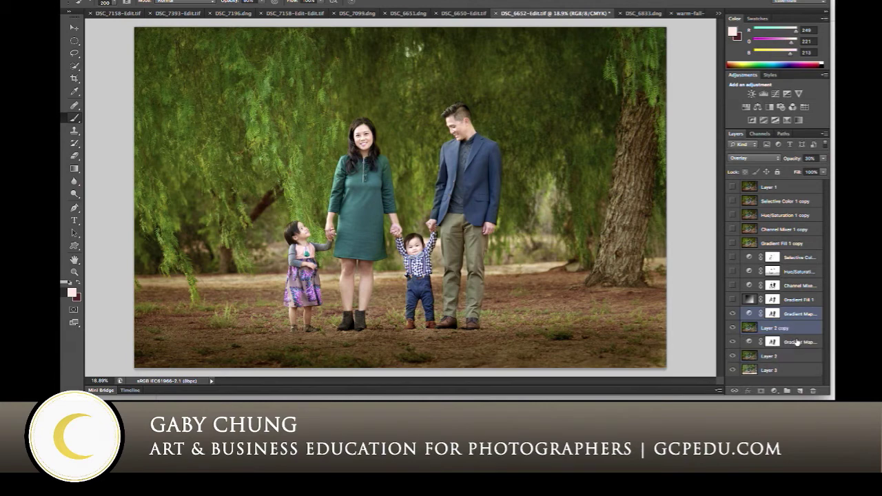
key("ctrl+e")
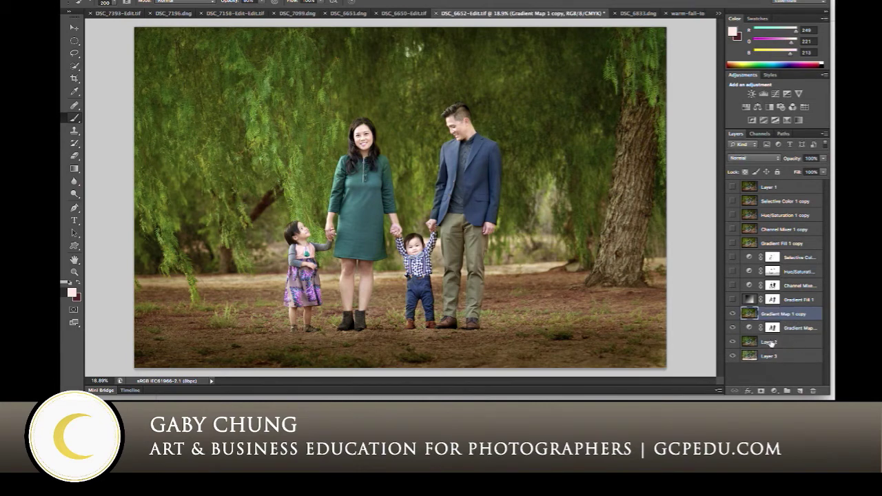
left_click_drag(782, 311, 780, 255)
left_click(732, 257)
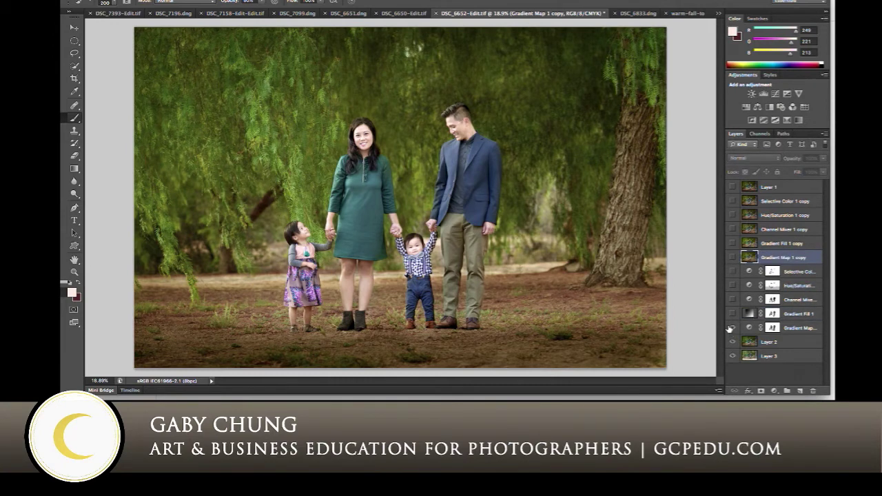
left_click(789, 342)
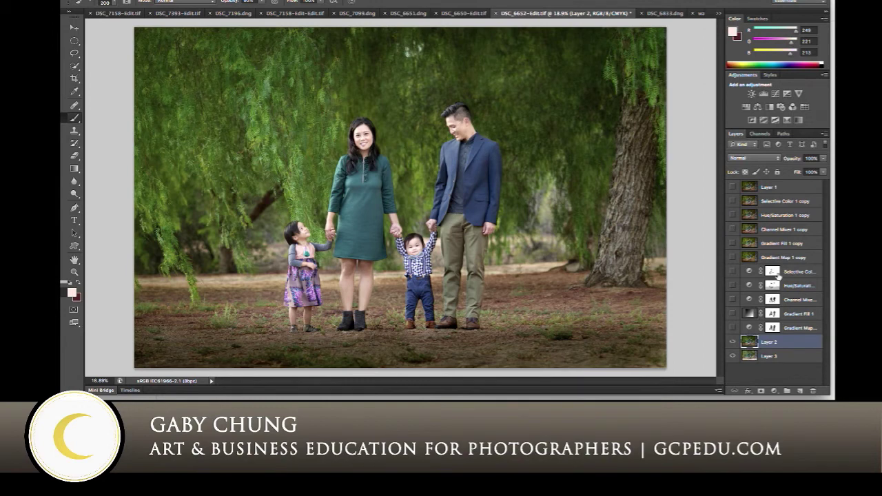
Add a Gradient Fill layer with Radial style and Reverse enabled
left_click(774, 390)
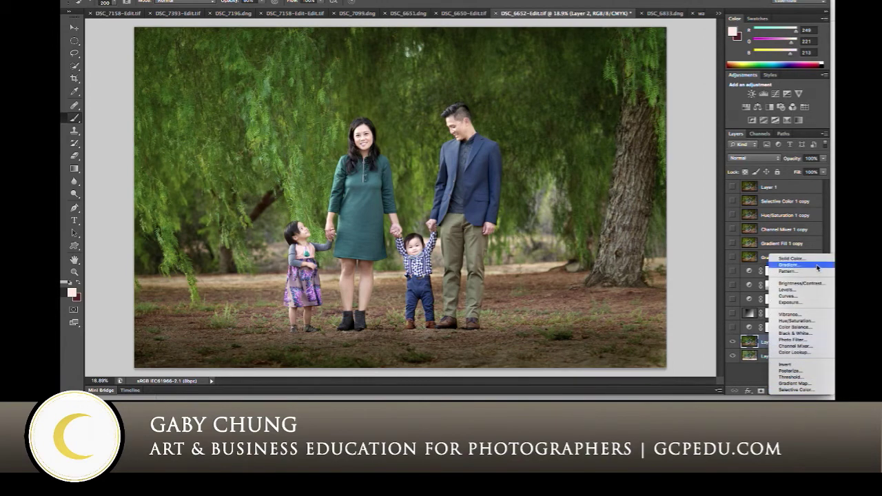
left_click(816, 268)
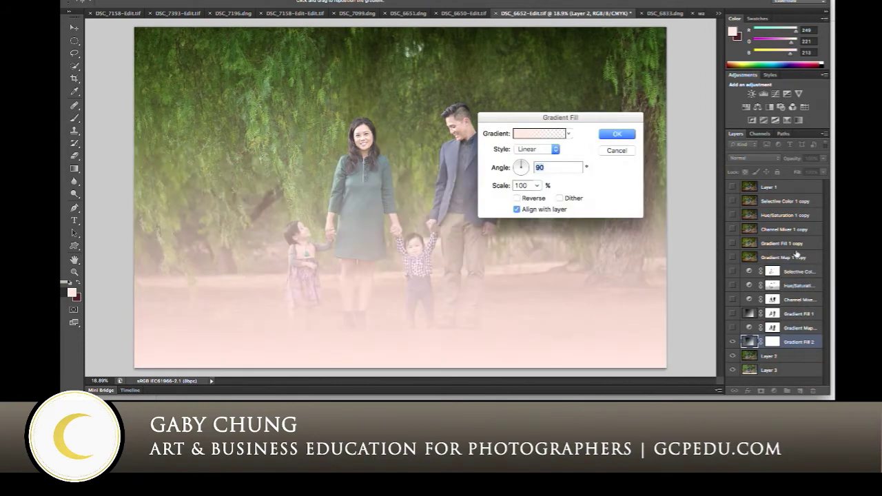
left_click(548, 150)
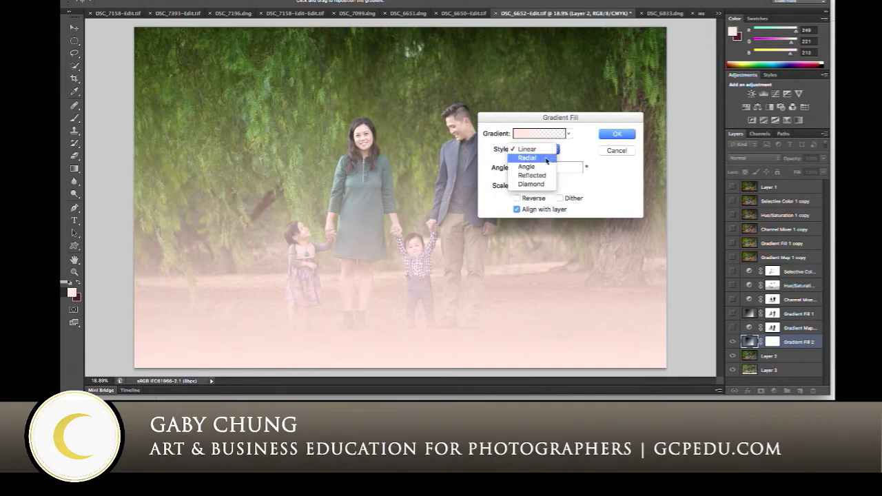
left_click(545, 158)
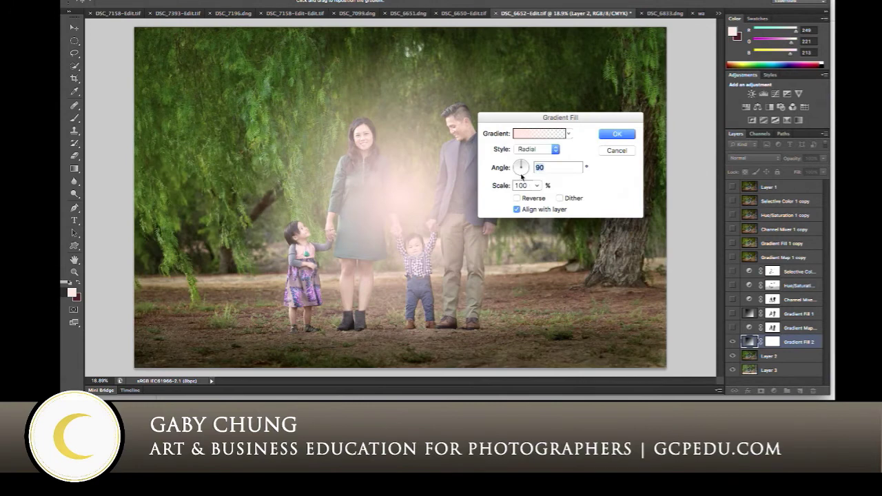
left_click(517, 198)
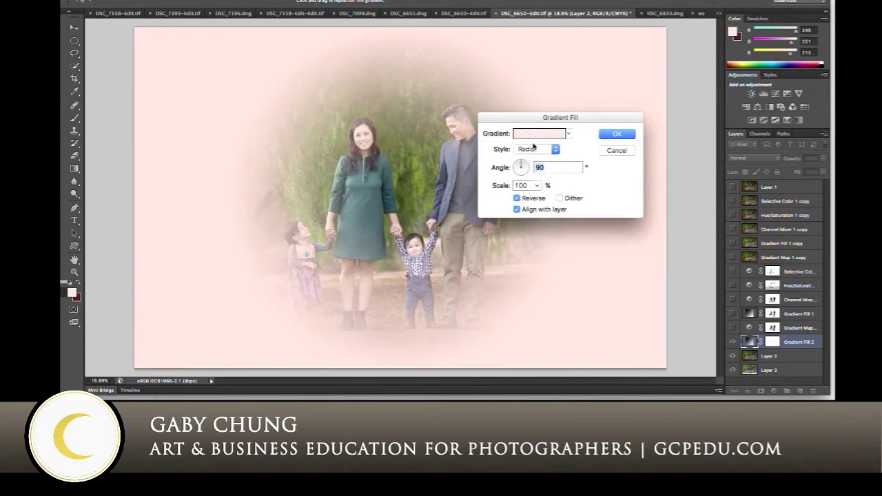
left_click(523, 135)
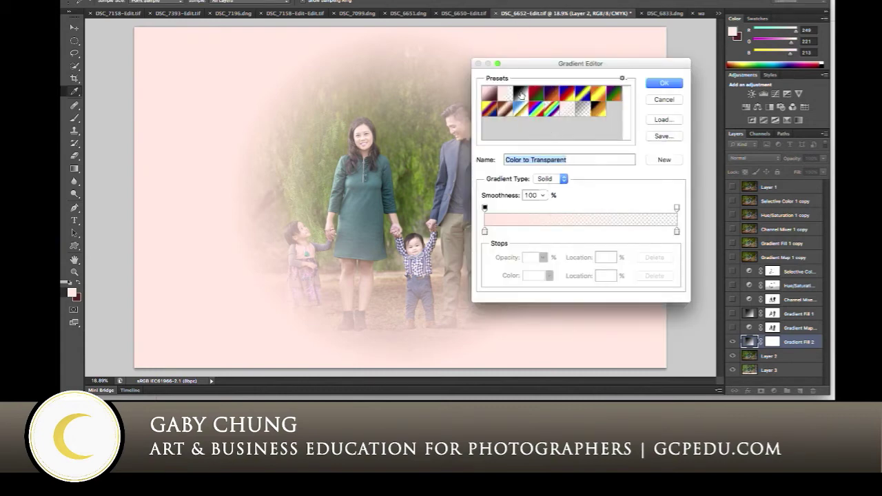
Compare the Neutral Density preset, then settle on the Black, White gradient
left_click(521, 93)
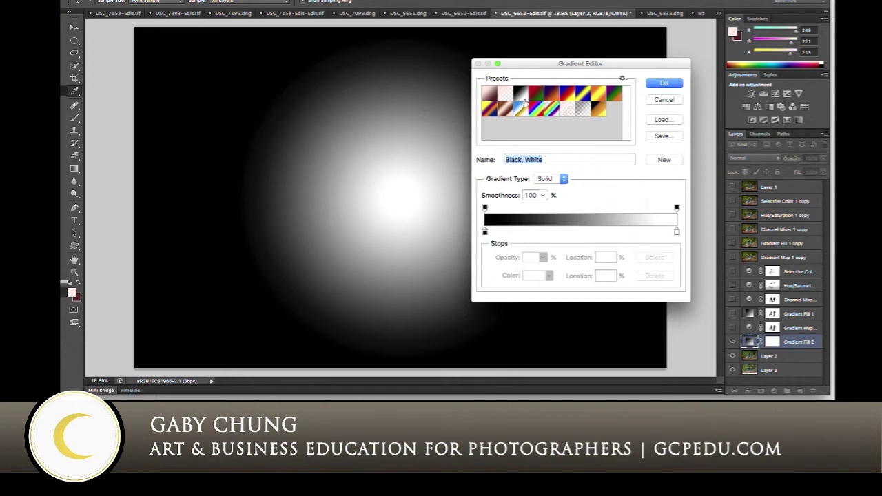
left_click(583, 116)
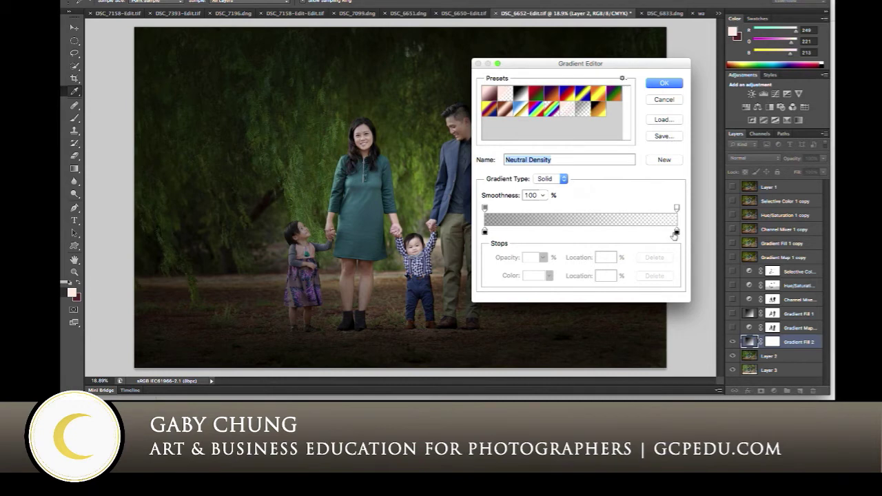
left_click(522, 94)
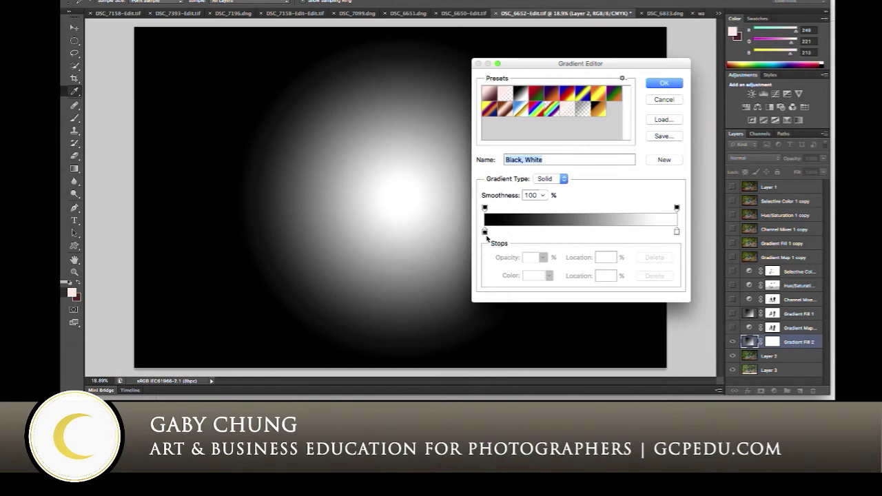
double_click(484, 233)
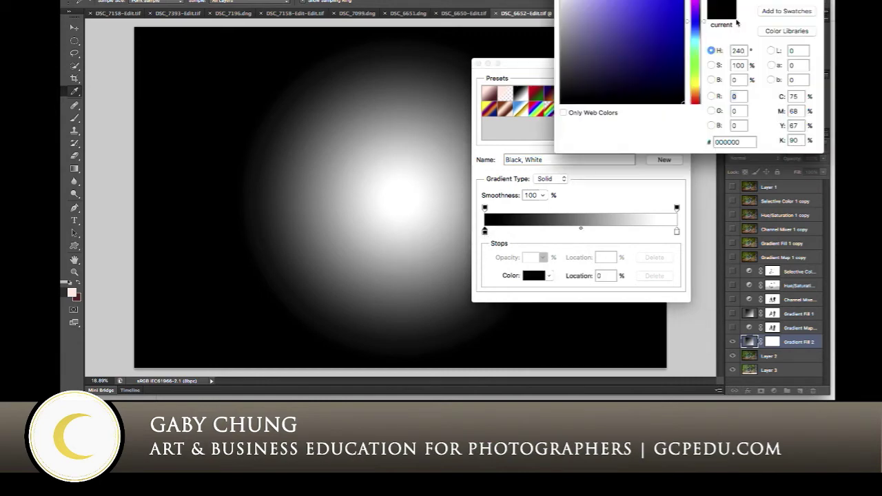
key("Return")
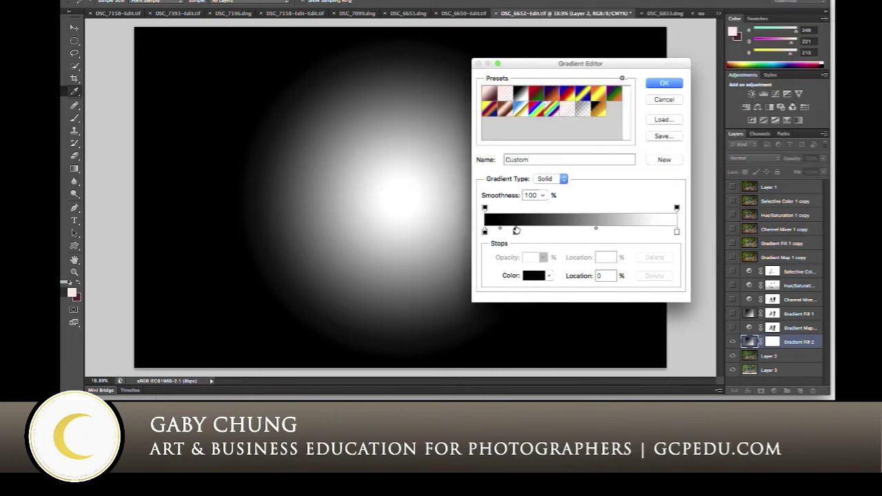
Add a dark brown colour stop partway along the gradient
left_click(516, 231)
left_click_drag(518, 232, 530, 235)
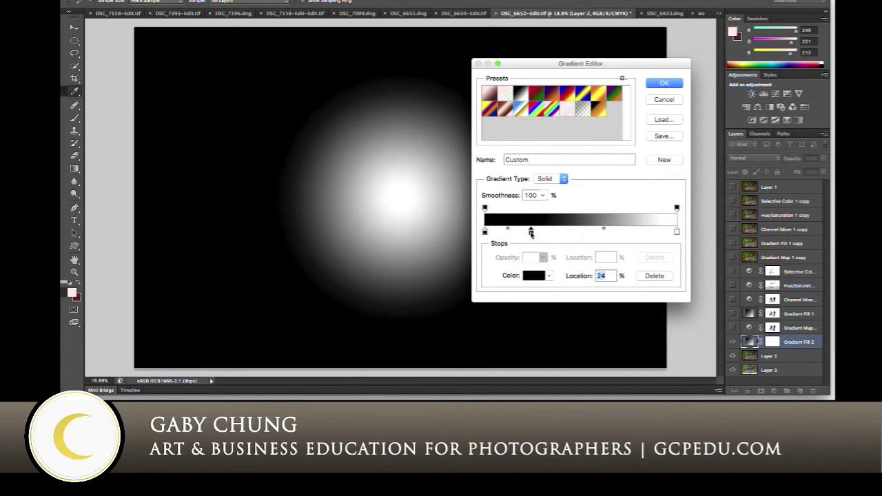
double_click(531, 232)
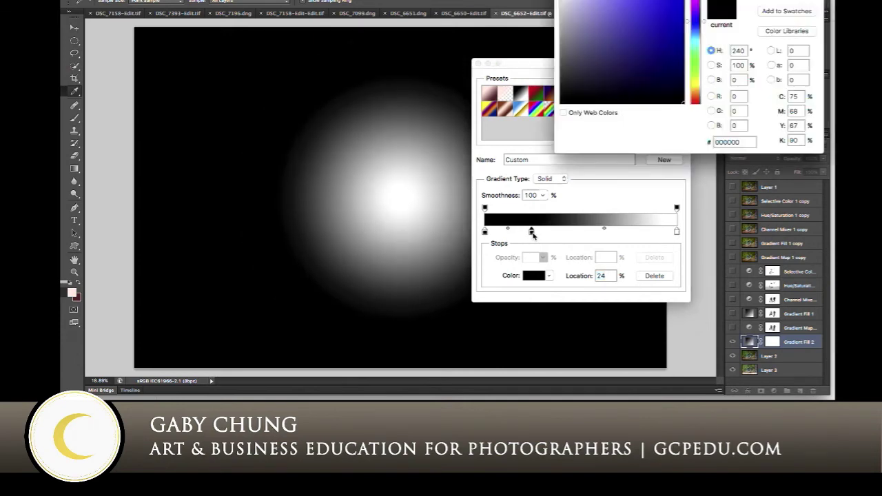
left_click_drag(699, 93, 698, 91)
left_click_drag(676, 55, 678, 35)
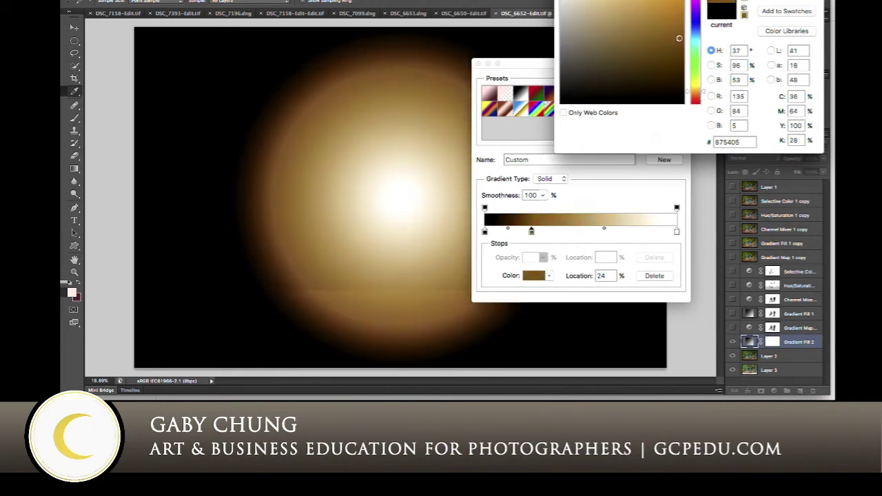
key("Return")
Add a vivid orange colour stop at about 80% of the gradient
left_click(645, 232)
left_click_drag(646, 231, 638, 234)
double_click(637, 233)
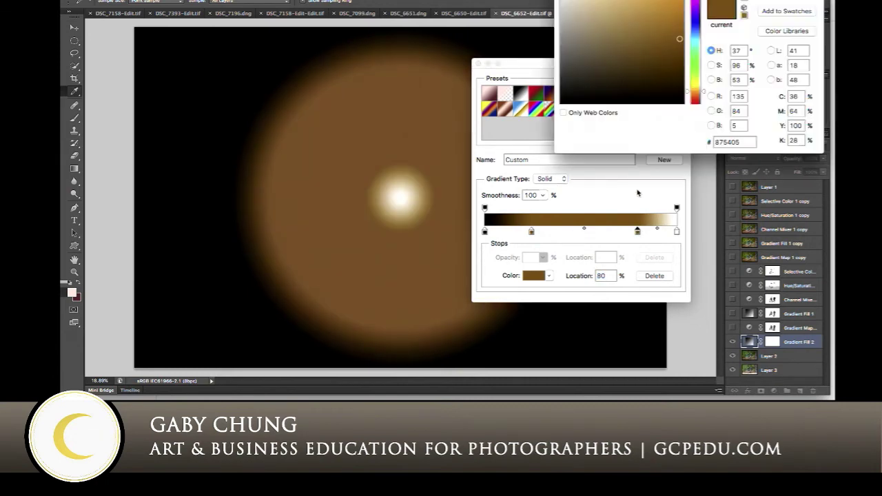
left_click_drag(701, 94, 702, 92)
left_click_drag(680, 39, 666, 2)
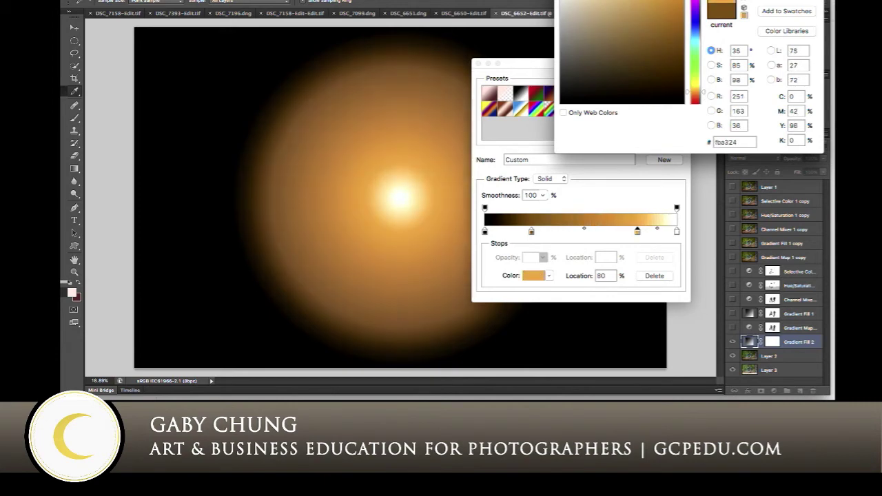
key("Return")
Turn the white end stop yellow and save the gradient as a new preset
double_click(676, 232)
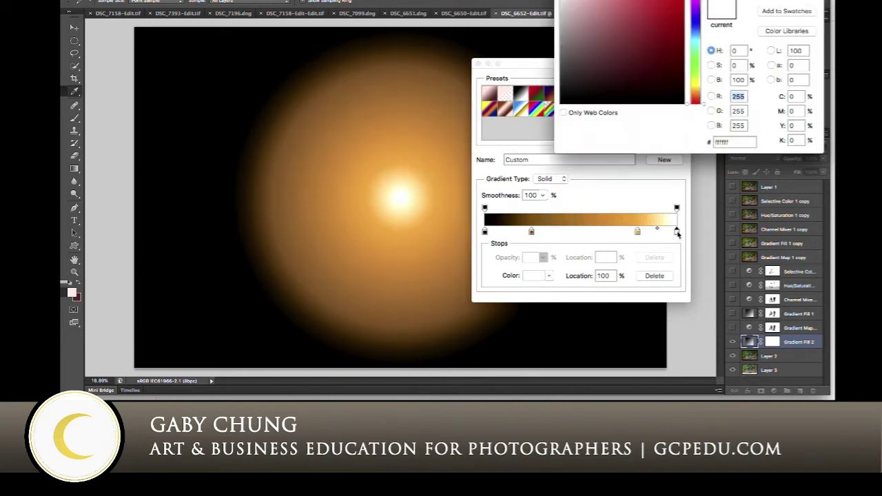
left_click_drag(696, 97, 696, 87)
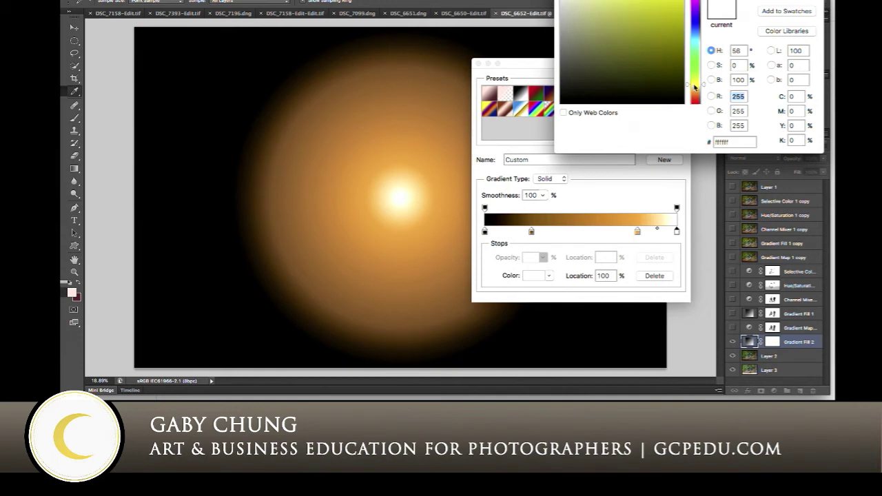
left_click_drag(559, 1, 656, 2)
left_click(775, 0)
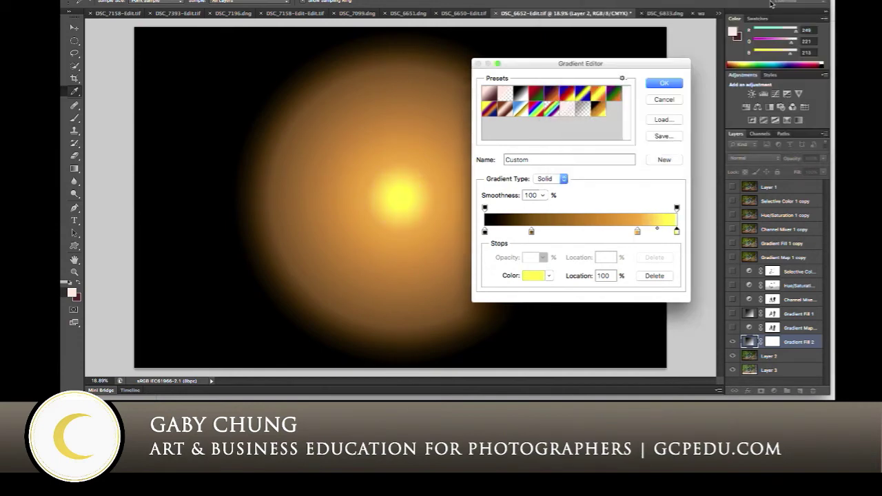
left_click(659, 161)
Set the radial glow to 310% scale, centred beyond the top-left corner, and apply the fill
left_click(665, 83)
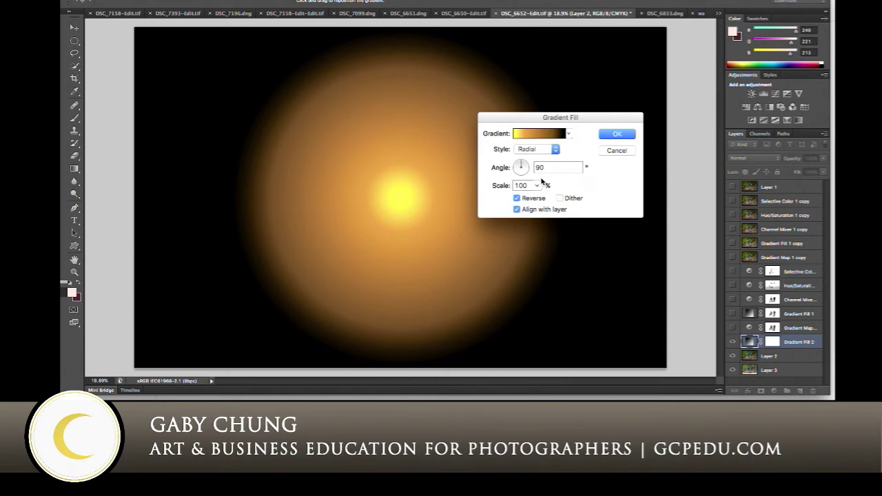
left_click_drag(429, 220, 405, 207)
left_click_drag(565, 118, 638, 131)
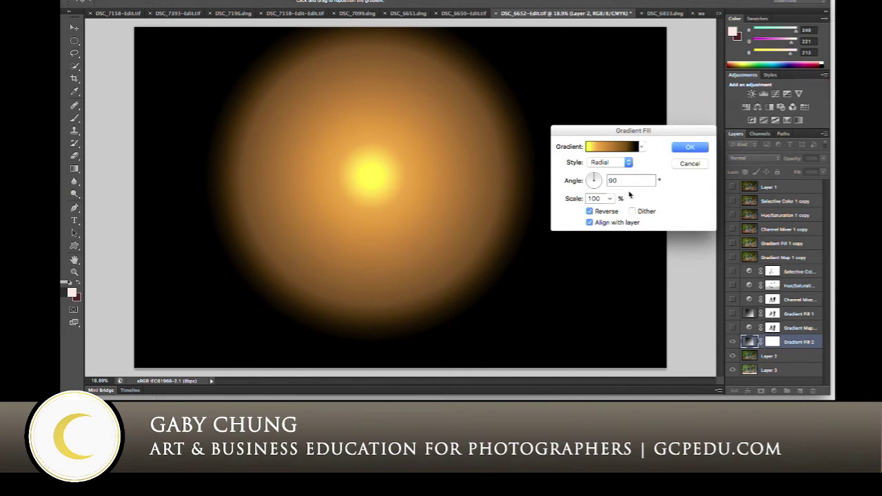
left_click_drag(418, 189, 358, 93)
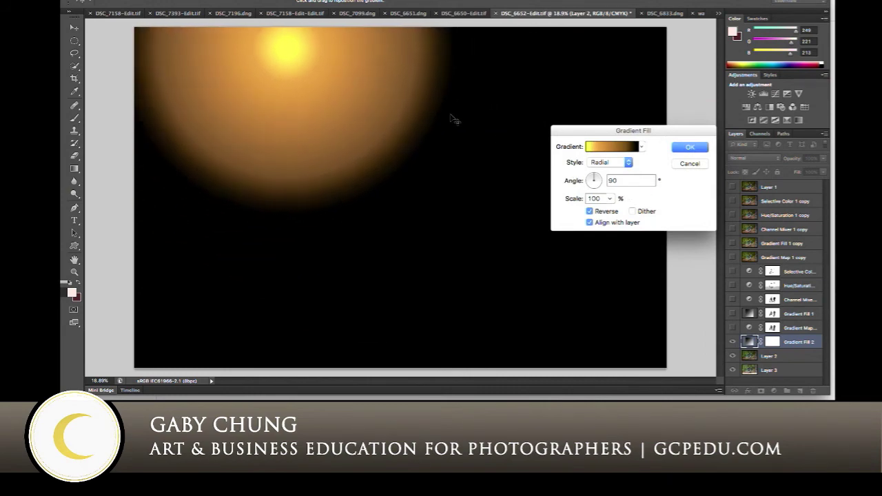
left_click(609, 199)
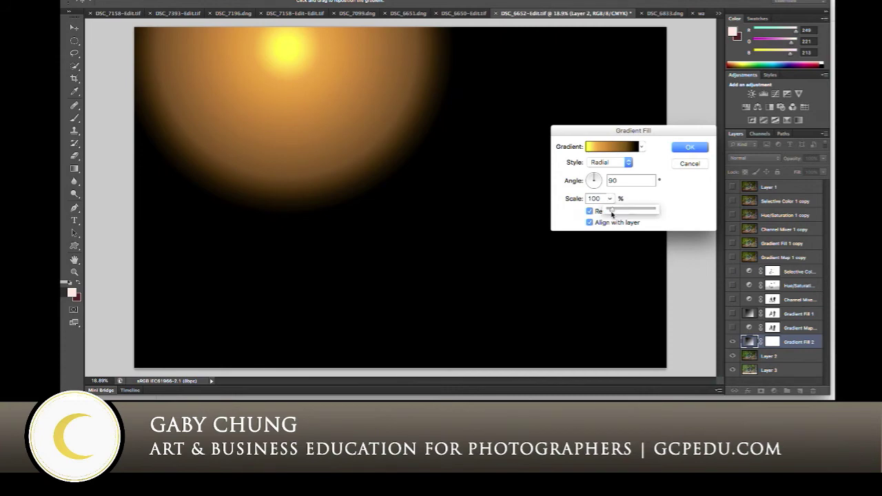
left_click_drag(613, 211, 624, 211)
left_click_drag(486, 267, 404, 45)
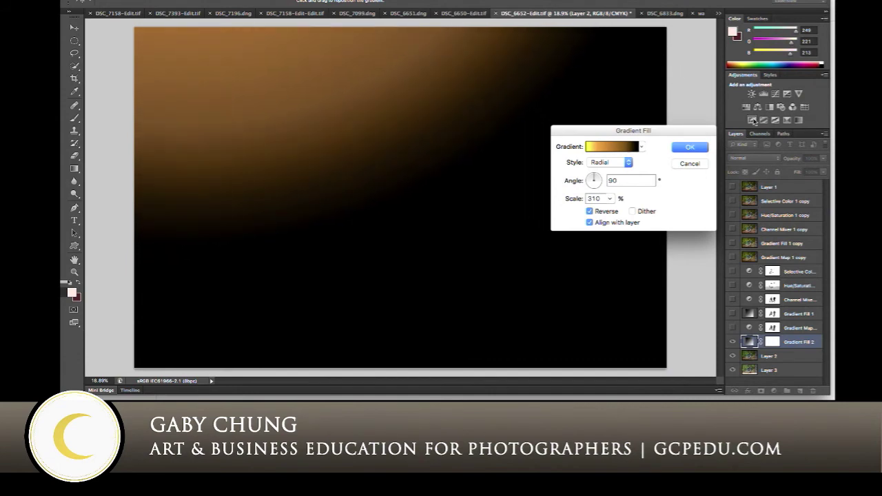
left_click(690, 148)
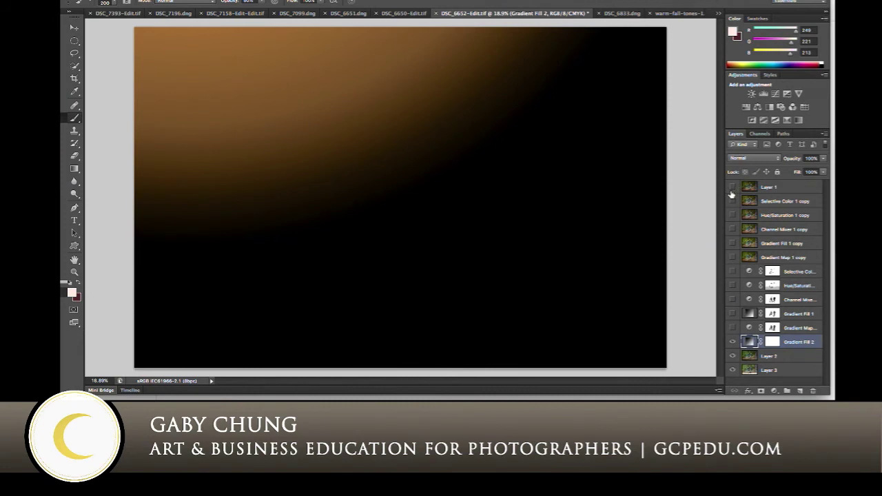
Set Gradient Fill 2 to Screen blend mode at 51% opacity
left_click(761, 159)
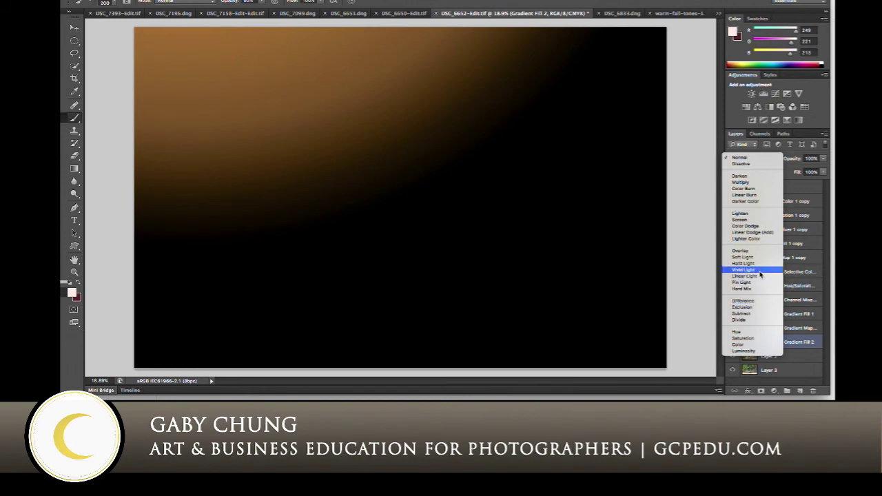
left_click(762, 222)
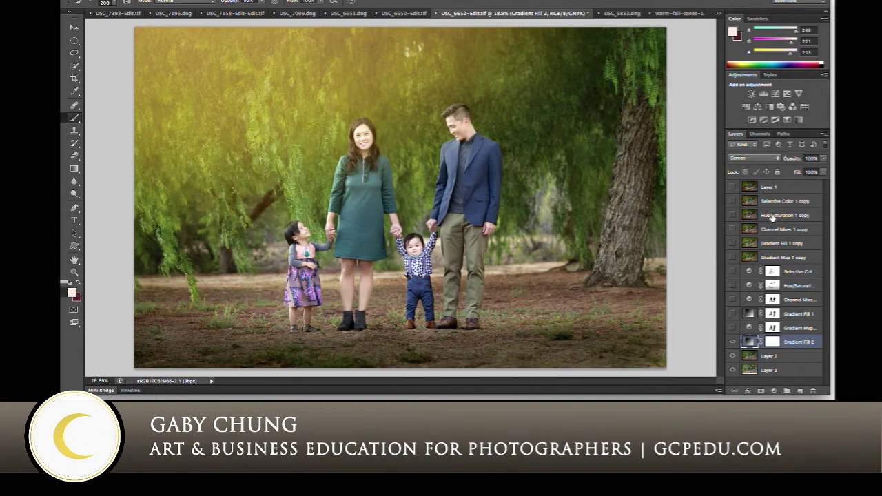
left_click_drag(823, 161, 801, 168)
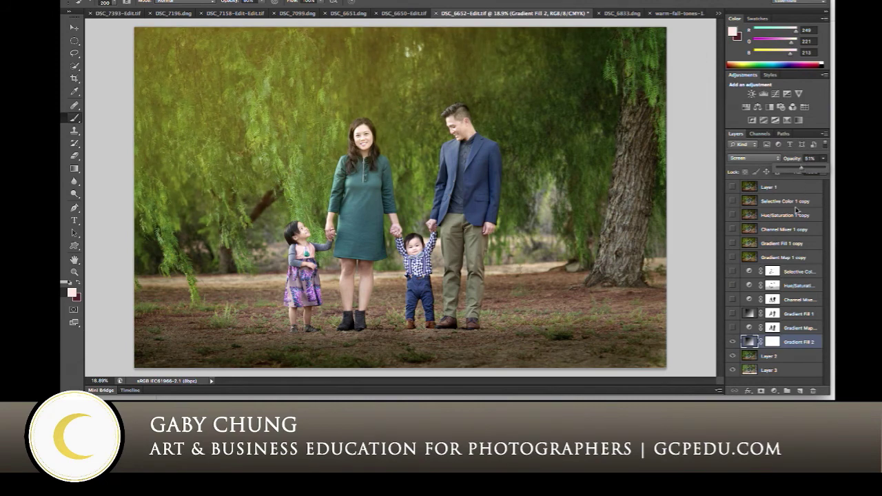
Test glow placements and re-centre Gradient Fill 2 near the top left, then reapply it
double_click(750, 341)
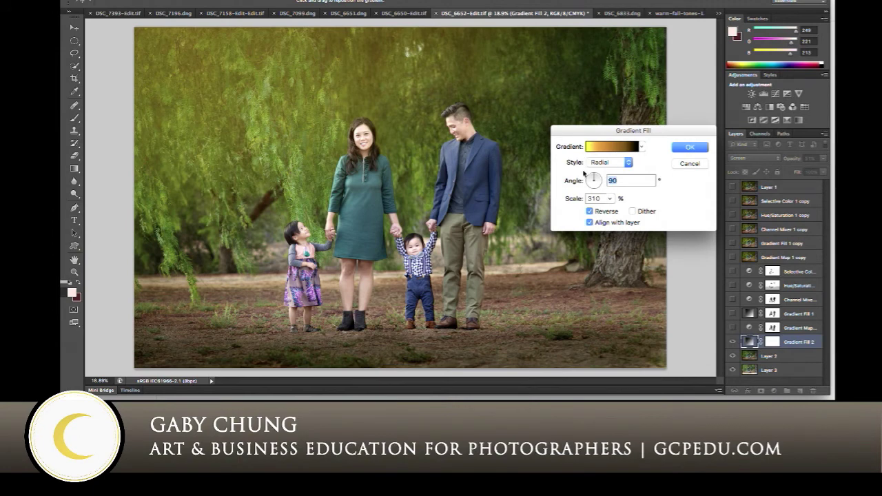
left_click_drag(379, 126, 440, 185)
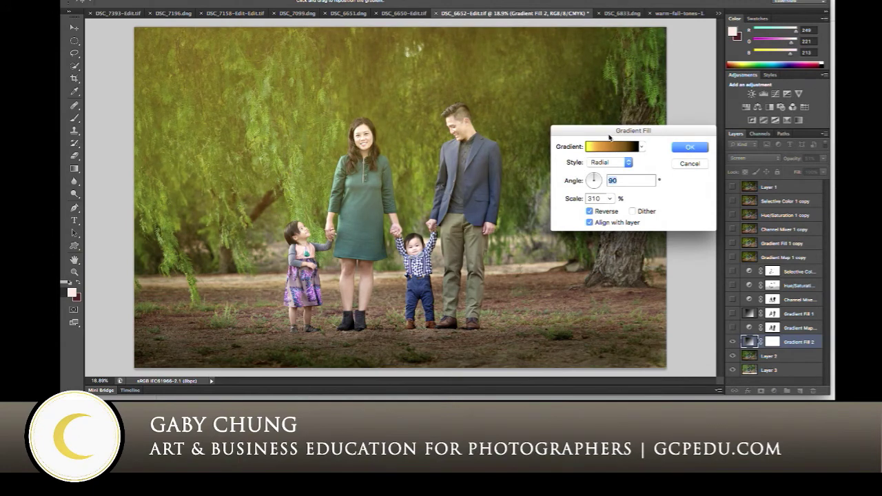
left_click_drag(491, 210, 662, 414)
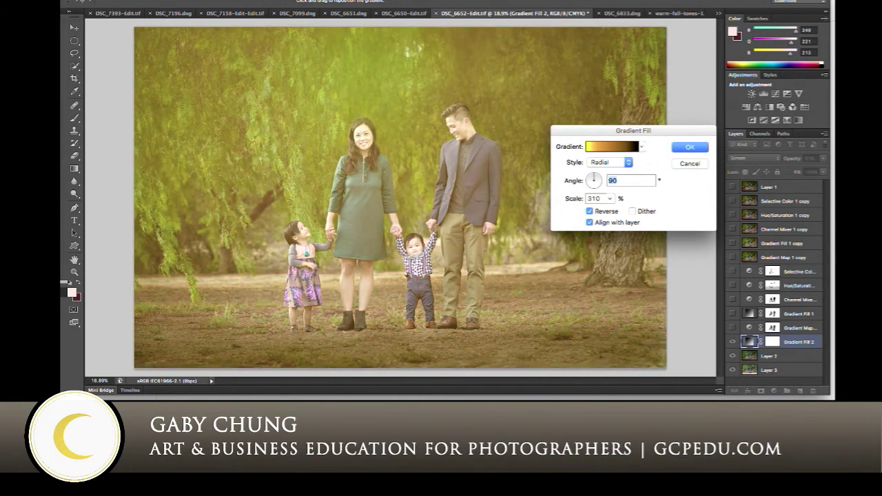
left_click_drag(662, 413, 455, 142)
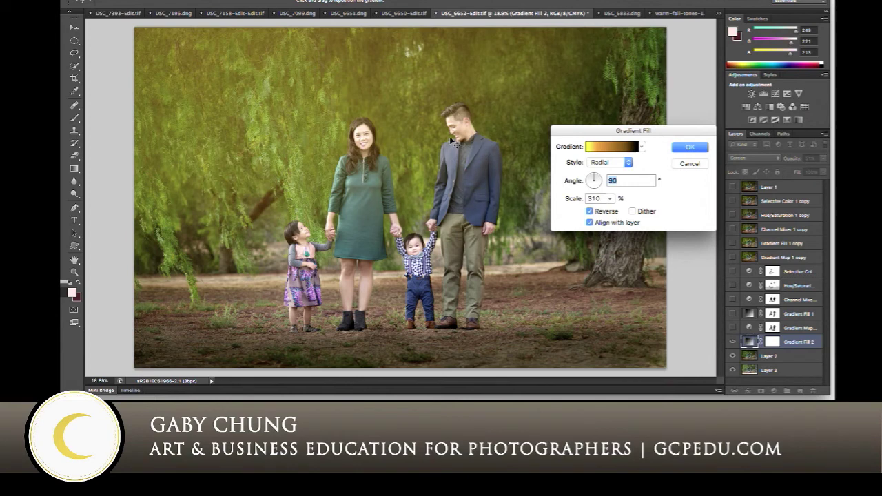
left_click(686, 147)
left_click(774, 391)
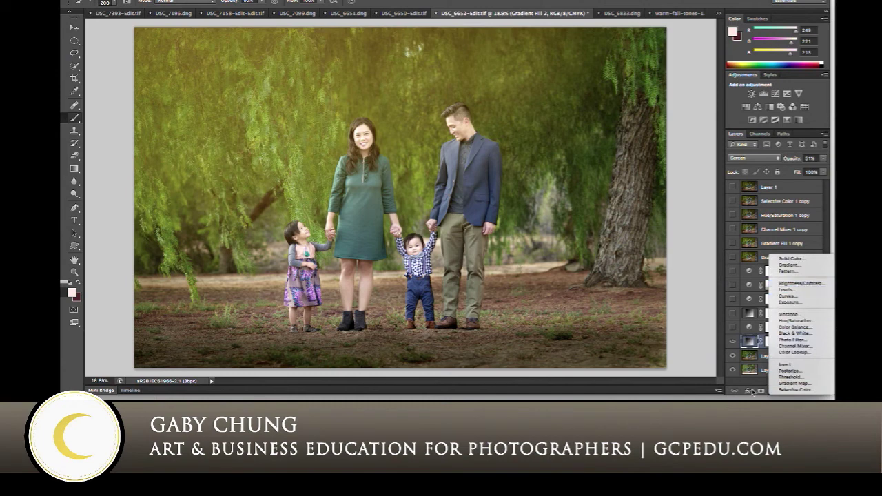
Mask the glow off the woman's face on Gradient Fill 2's mask with a 200 brush
left_click(725, 370)
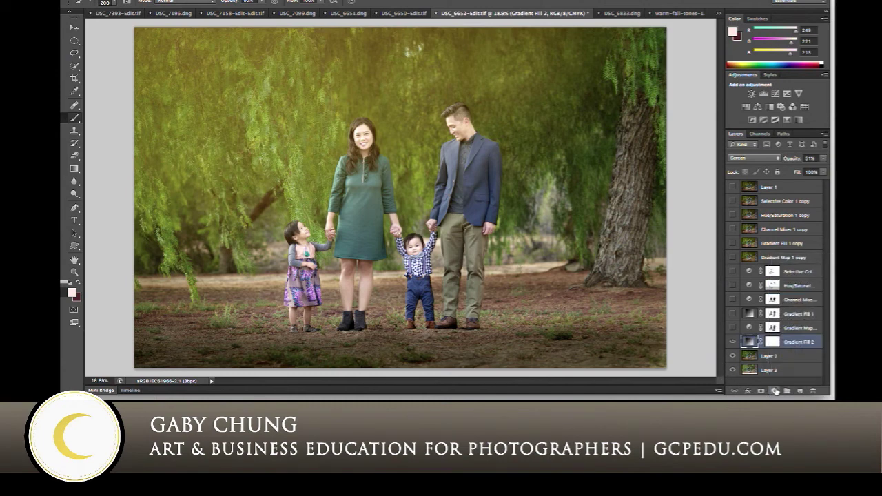
left_click(772, 342)
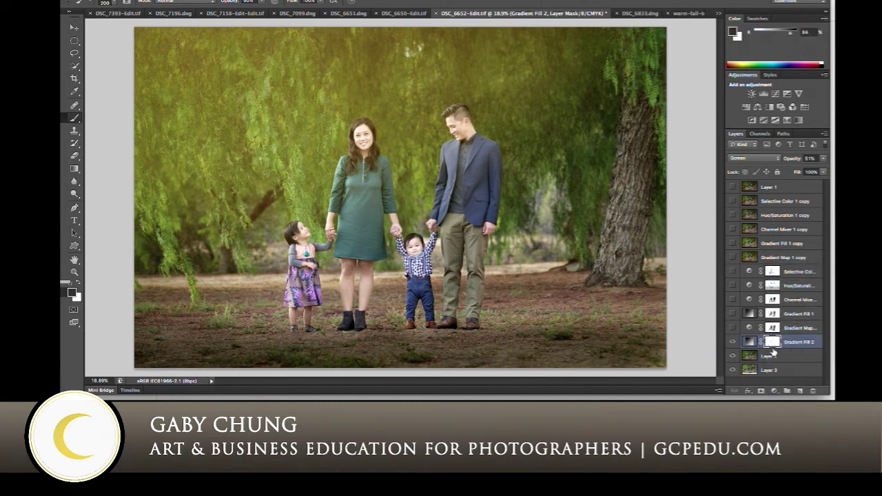
key("x")
key("x")
key("bracketright")
key("bracketright")
key("bracketleft")
key("bracketleft")
mouse_move(364, 138)
left_mouse_down()
mouse_move(365, 219)
mouse_move(376, 227)
mouse_move(374, 196)
mouse_move(459, 143)
mouse_move(478, 144)
mouse_move(466, 140)
mouse_move(495, 183)
mouse_move(486, 202)
mouse_move(460, 147)
mouse_move(451, 149)
mouse_move(445, 190)
mouse_move(455, 240)
mouse_move(470, 250)
mouse_move(492, 196)
mouse_move(490, 160)
mouse_move(346, 120)
mouse_move(305, 237)
left_mouse_up()
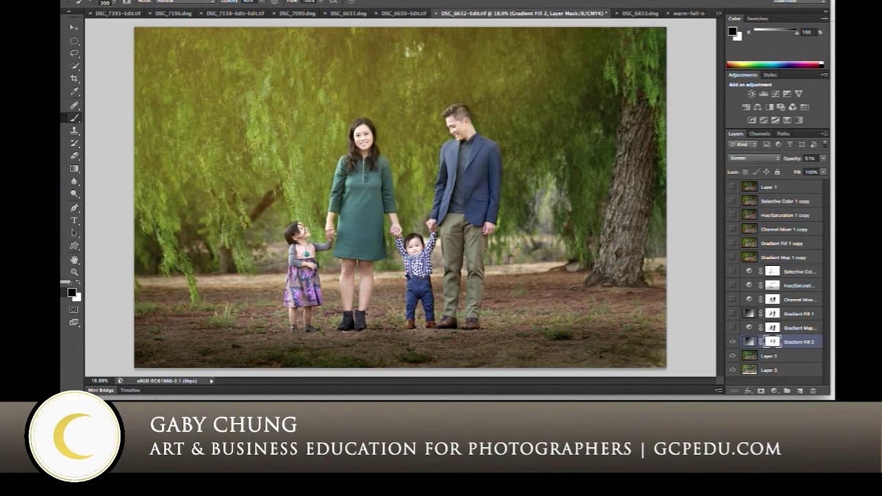
right_click(310, 260)
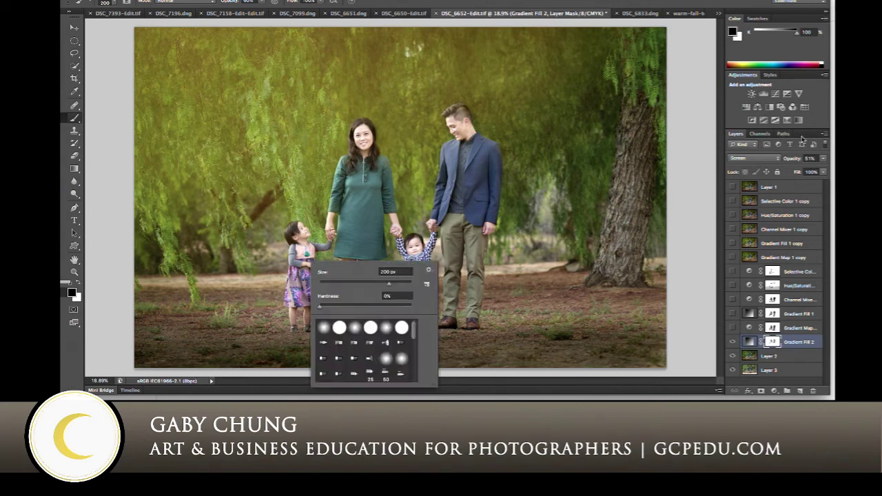
Raise Gradient Fill 2's opacity to roughly 30%
left_click(824, 163)
left_click(823, 159)
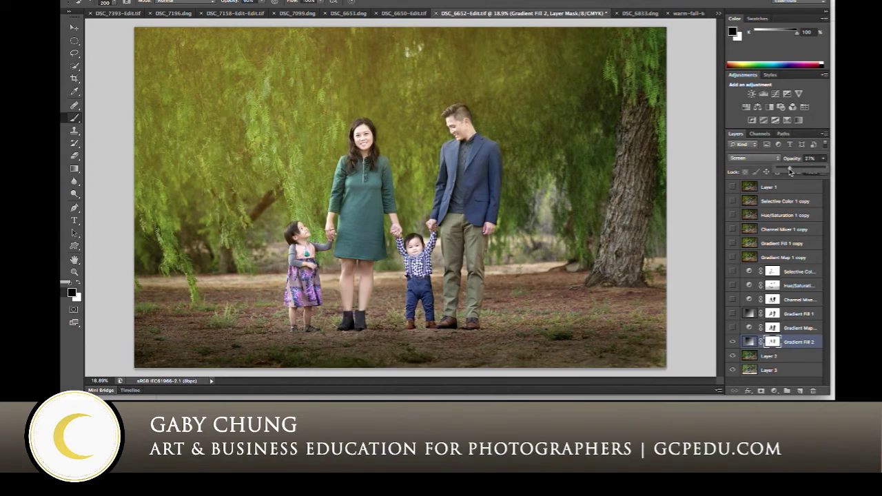
left_click_drag(790, 172, 792, 173)
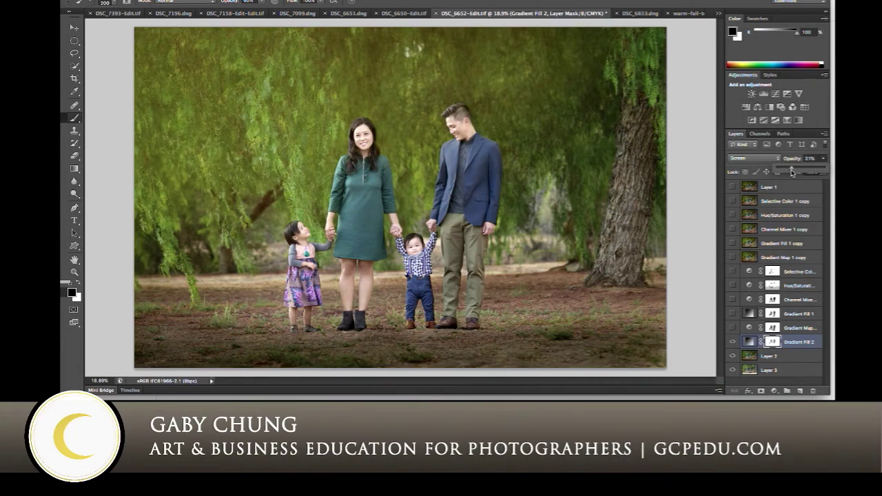
left_click_drag(791, 172, 790, 170)
left_click(733, 344)
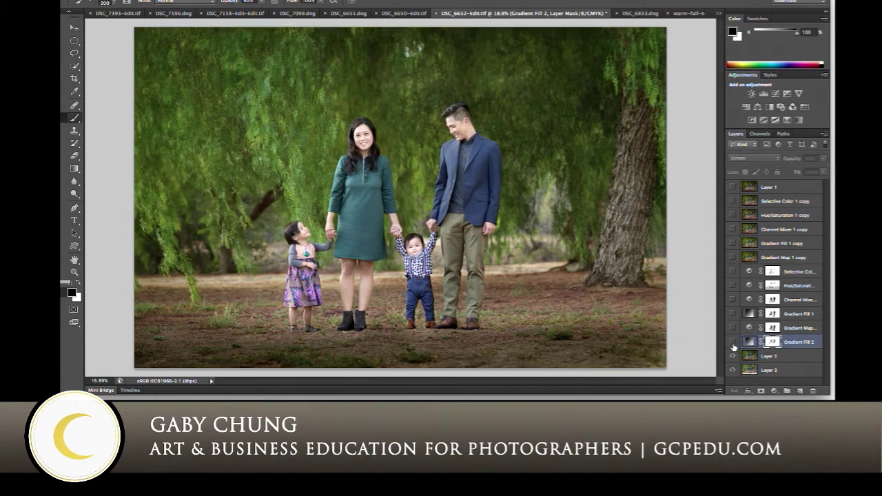
left_click(732, 343)
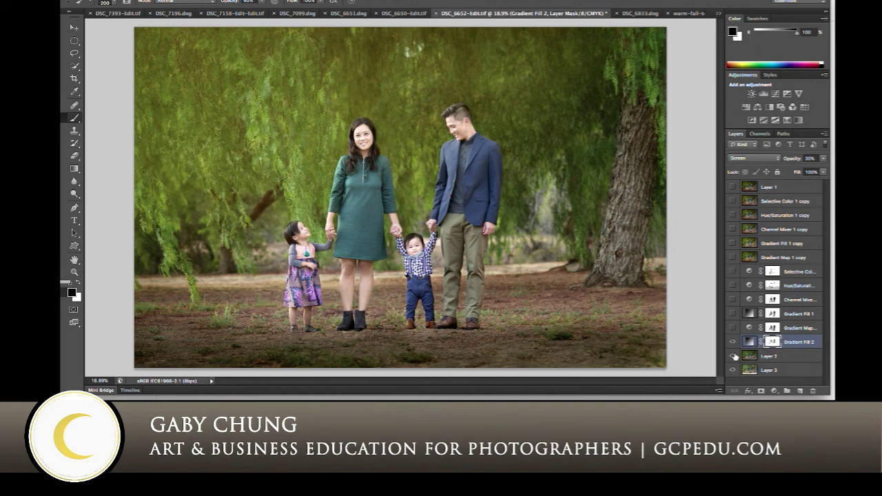
left_click(775, 357, "shift")
Duplicate and merge the glow and Layer 2 into Gradient Fill 2 copy, placed beneath Gradient Map 1 copy
key("ctrl+j")
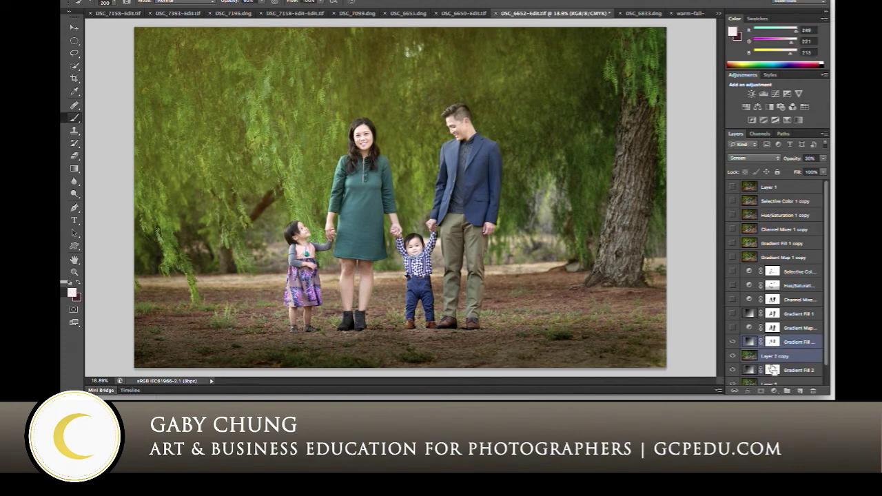
key("ctrl+e")
left_click_drag(786, 342, 788, 274)
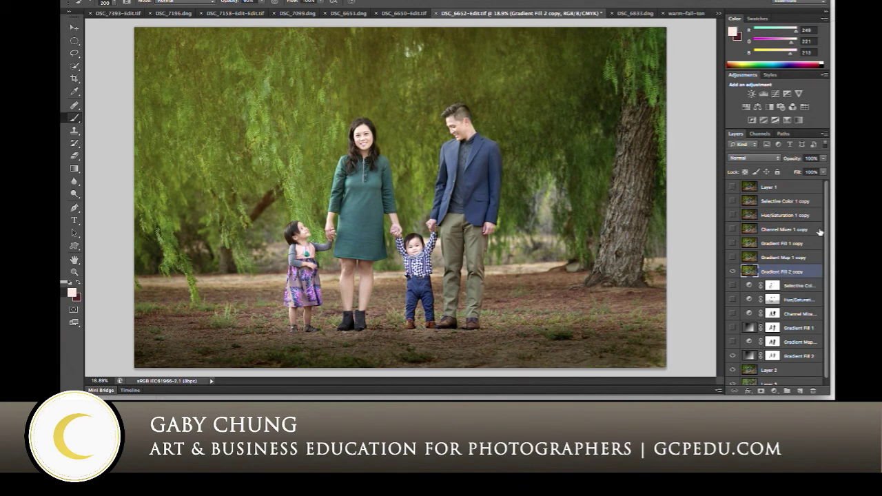
Show the Gradient Map 1, Gradient Fill 1, Channel Mixer, Hue/Saturation and Selective Color copies to compare them
left_click(732, 258)
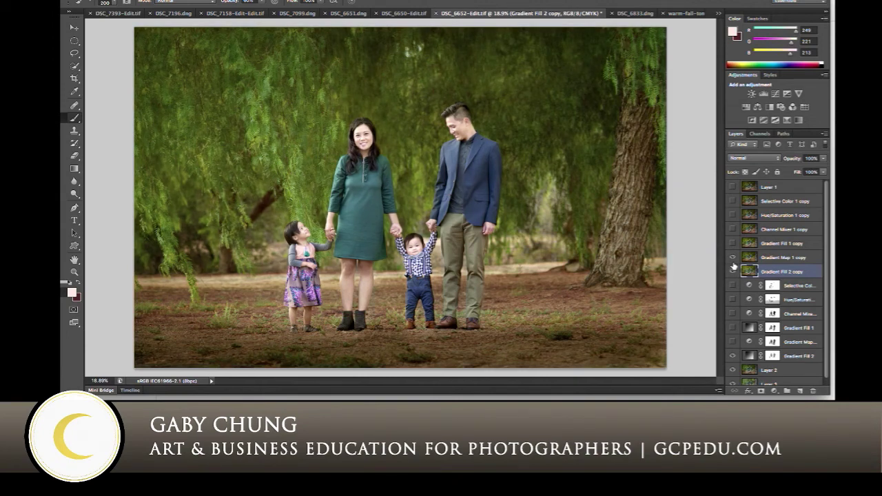
left_click(746, 258)
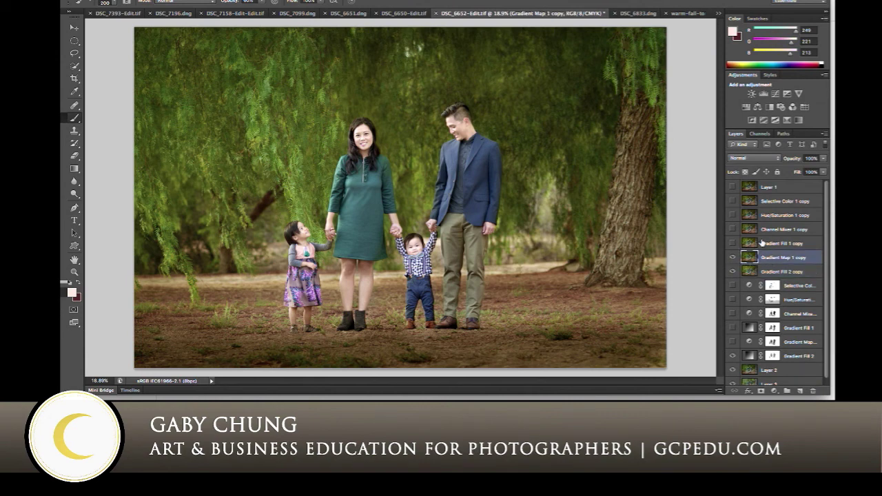
left_click(733, 245)
left_click(733, 244)
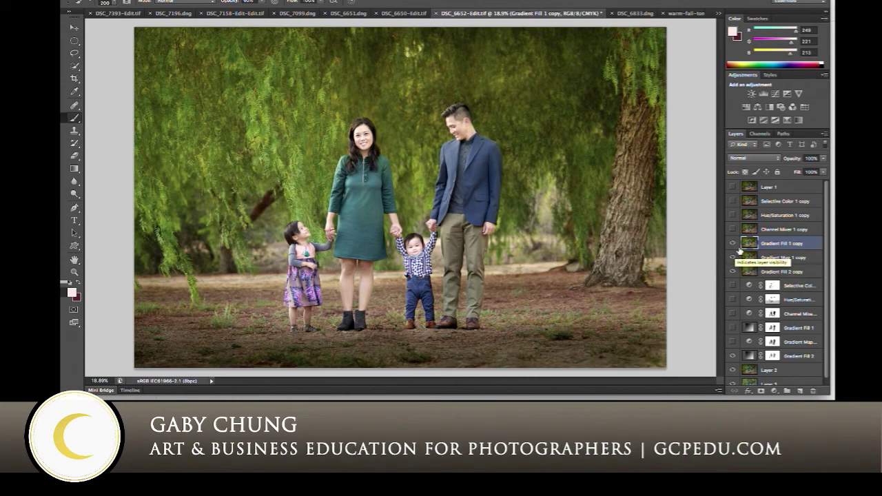
left_click(743, 233)
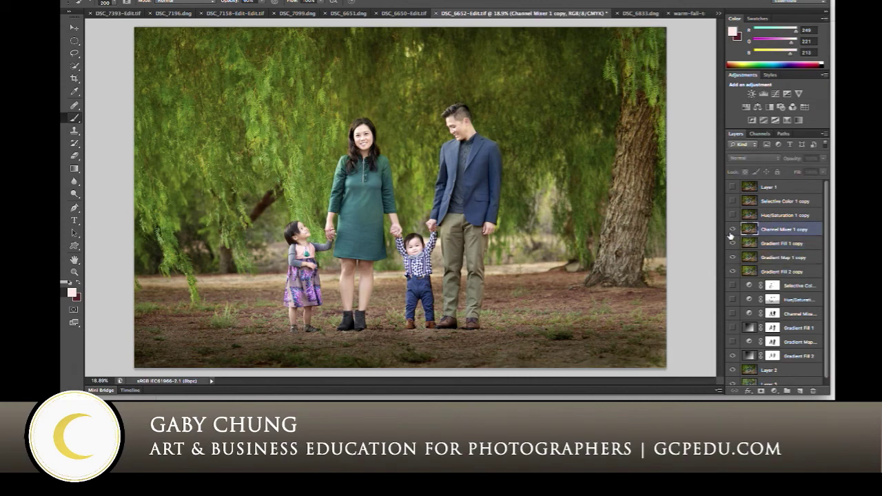
left_click(732, 229)
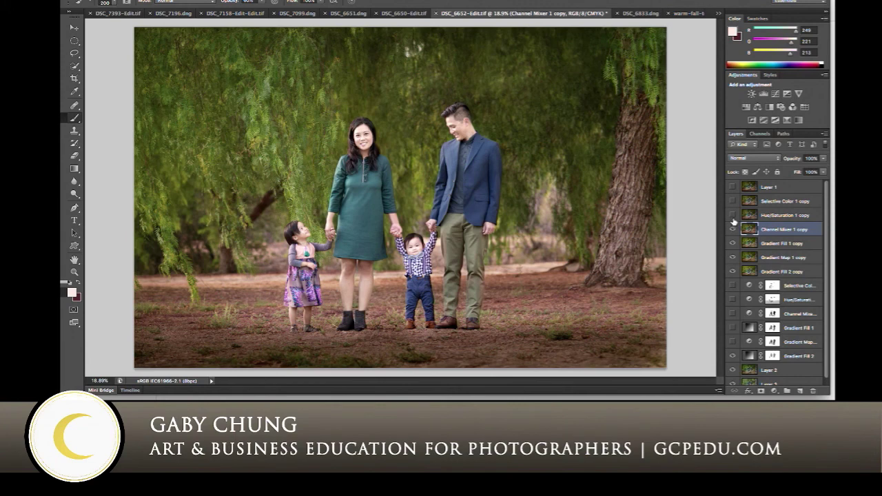
left_click(733, 215)
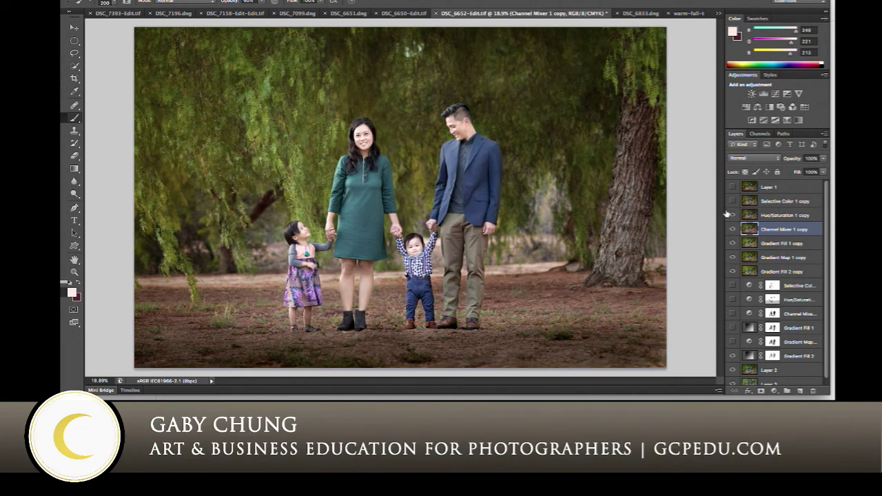
left_click(732, 201)
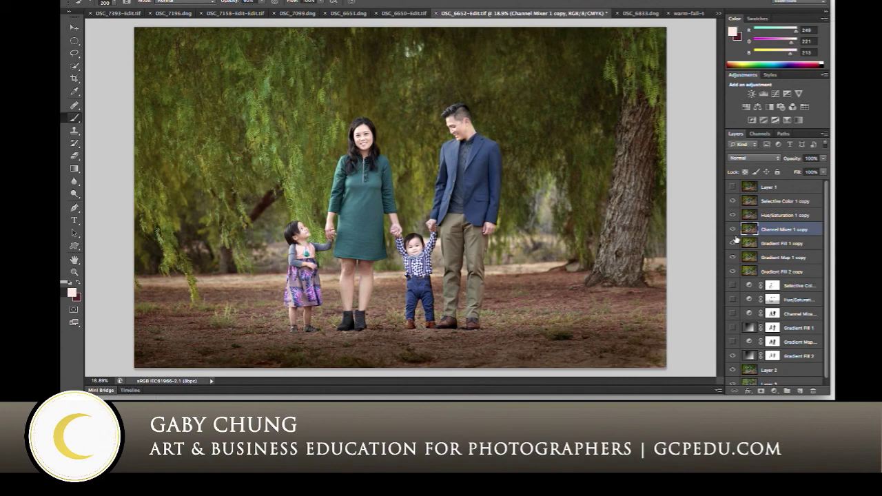
left_click(732, 370, "alt")
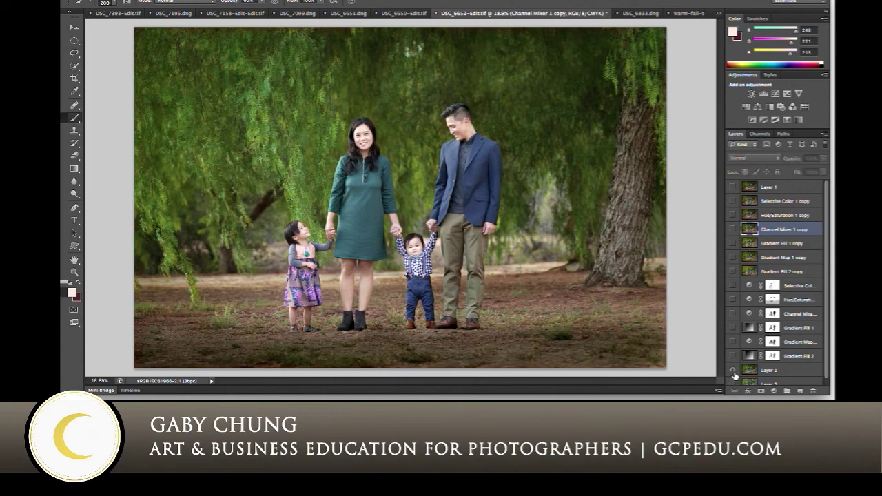
left_click(732, 370, "alt")
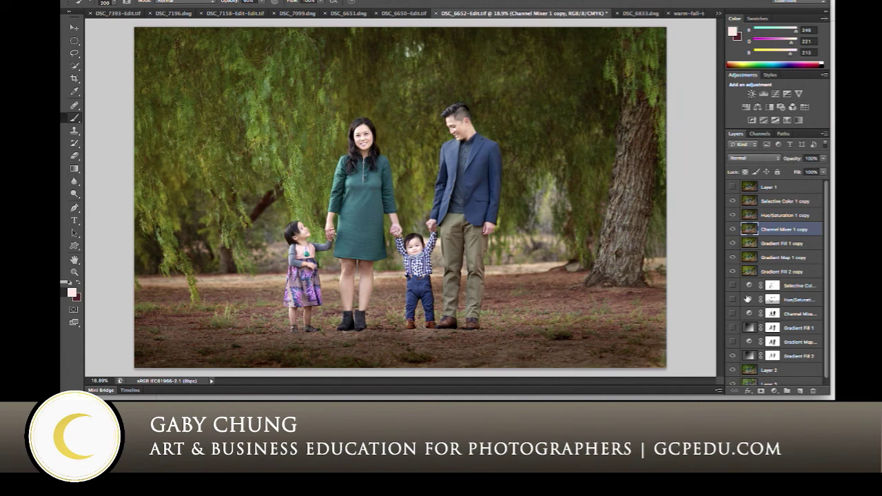
Hide every copy except Gradient Map 1 copy and move it below the Gradient Fill 2 glow
left_click_drag(732, 201, 732, 228)
left_click(733, 257)
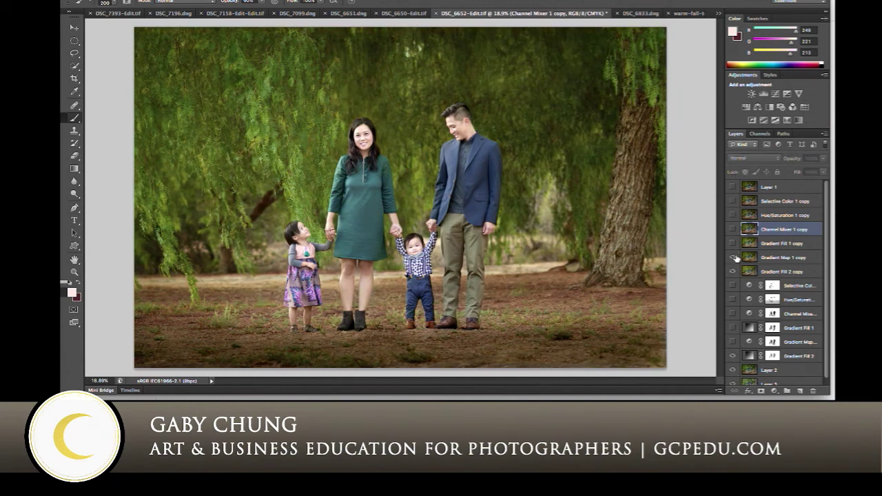
left_click(732, 271)
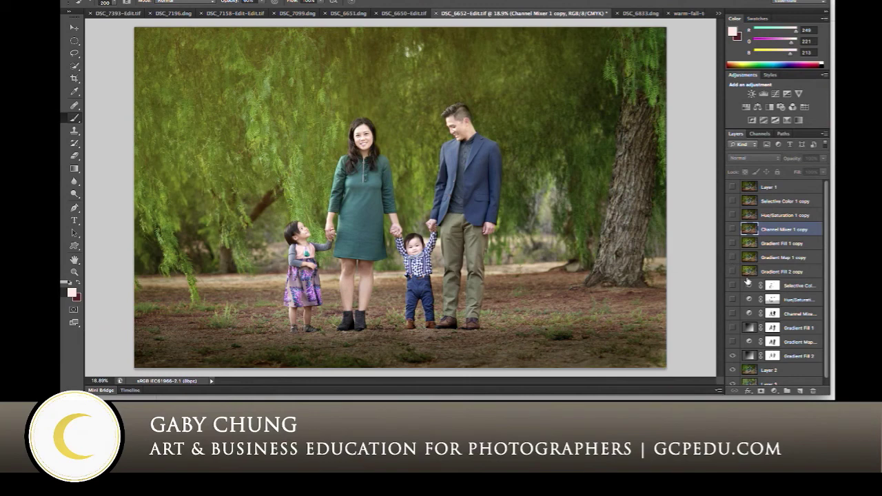
left_click(732, 257)
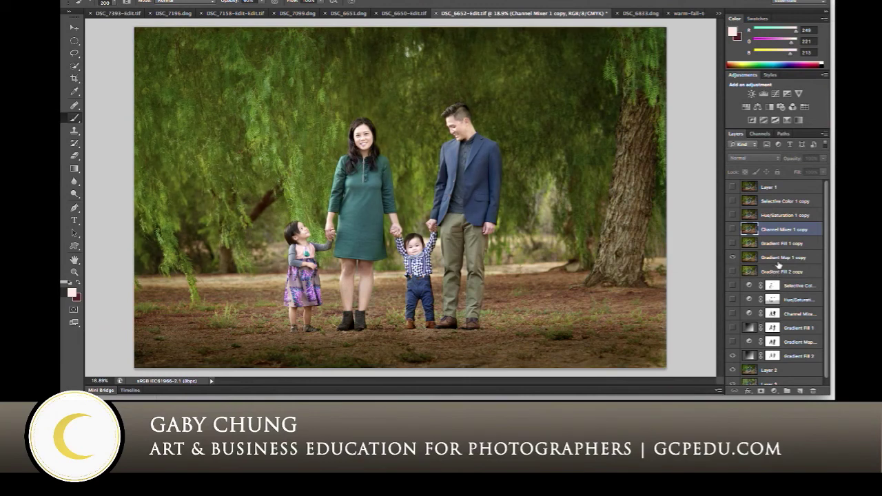
left_click_drag(784, 261, 784, 363)
Lower Gradient Fill 2's opacity to about 11%
left_click(786, 342)
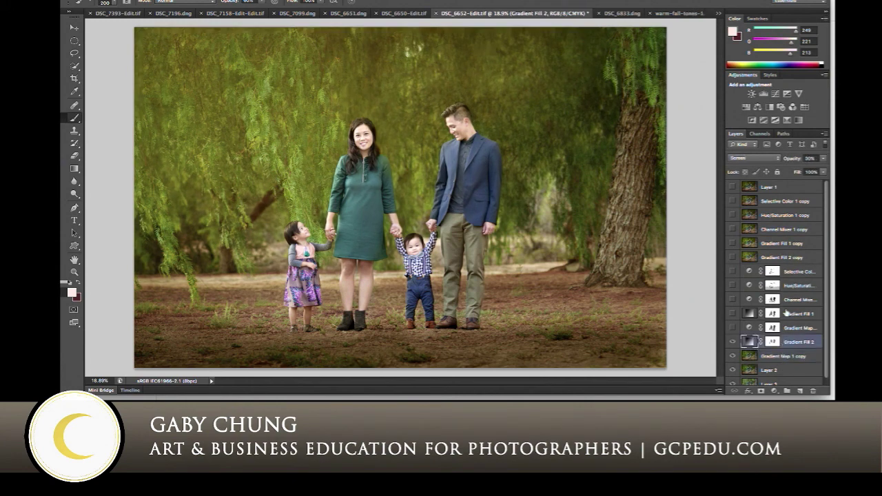
left_click(822, 160)
left_click_drag(791, 171, 783, 172)
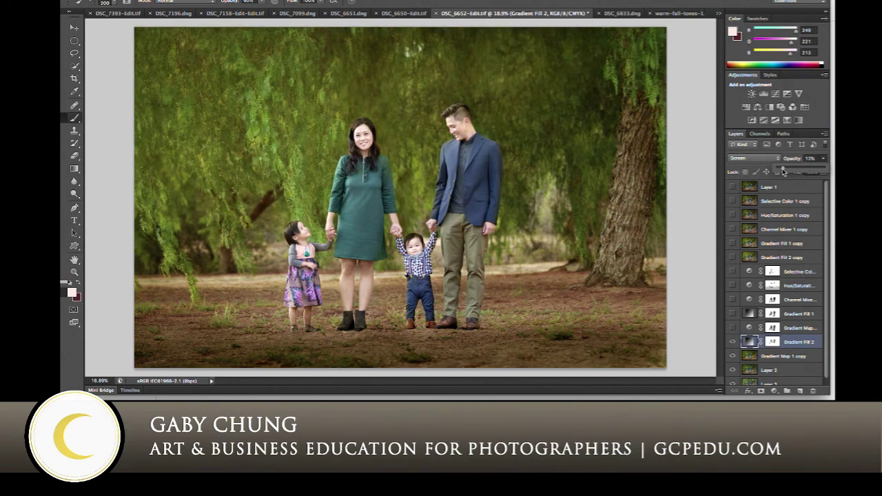
left_click_drag(782, 171, 783, 170)
left_click(796, 345)
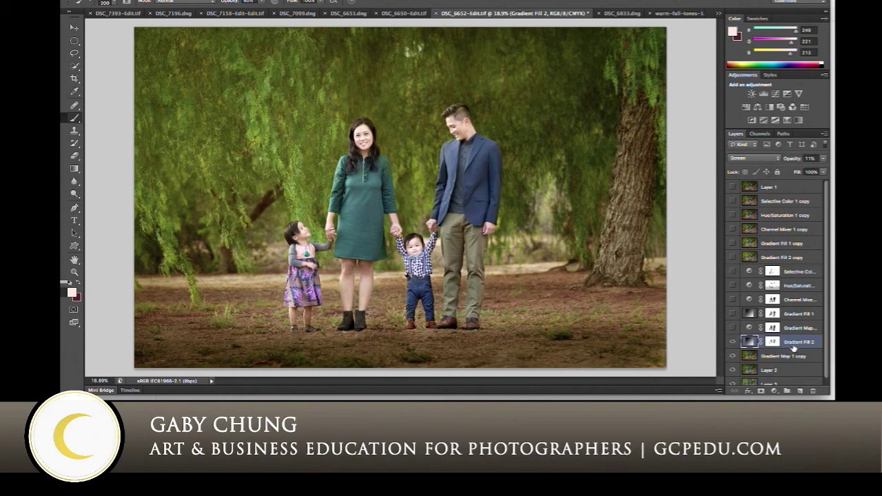
Duplicate the glow, Gradient Map 1 and Layer 2, merge the copies, and place them under Layer 1
scroll(792, 348, "down", 1)
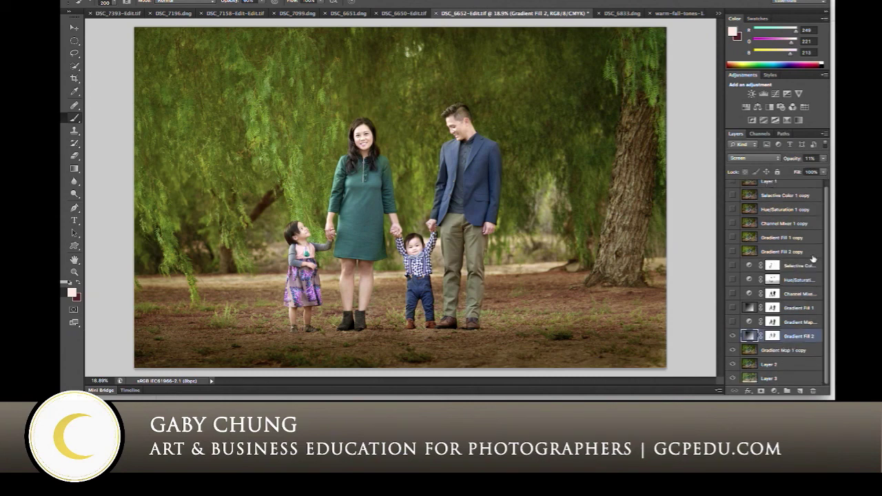
left_click(783, 368, "shift")
key("ctrl+j")
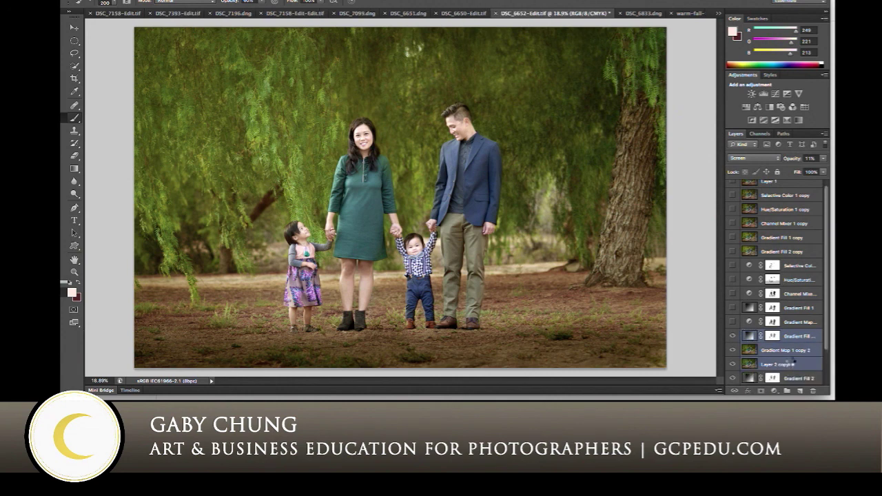
key("ctrl+e")
left_click_drag(785, 336, 789, 195)
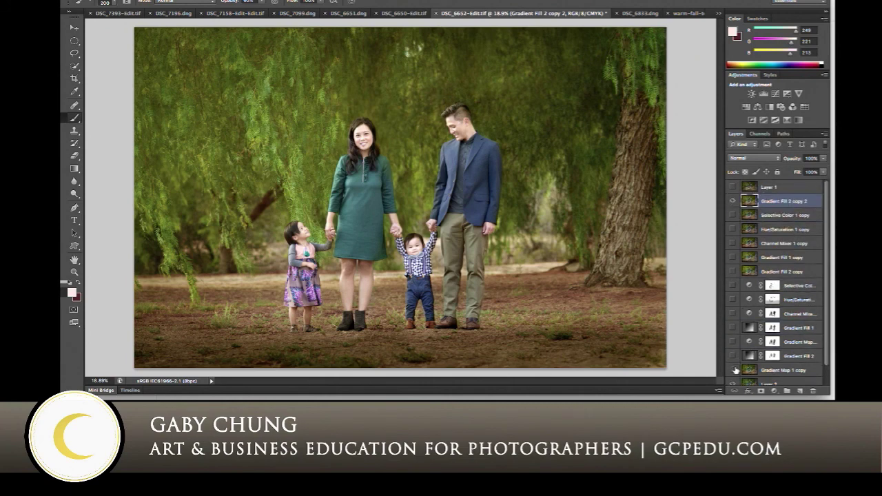
Toggle the merged Gradient Fill 2 copy 2 layer's visibility to compare, leaving it hidden
left_click(733, 201)
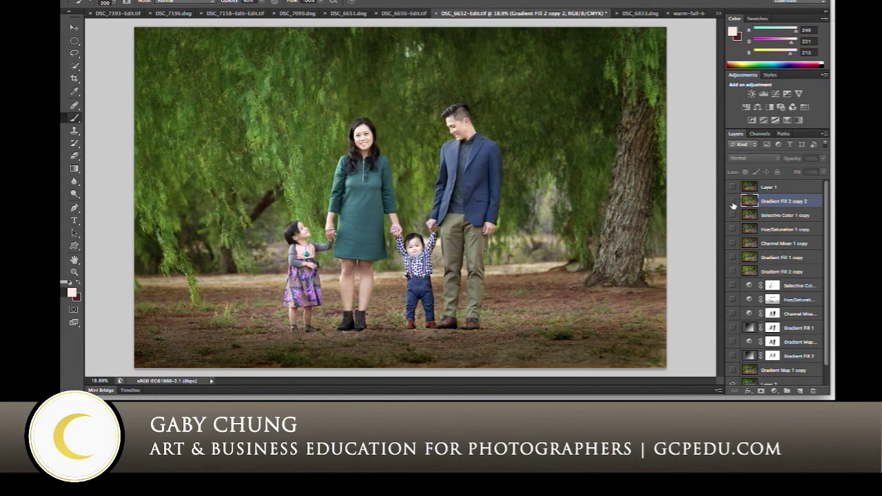
left_click(733, 201)
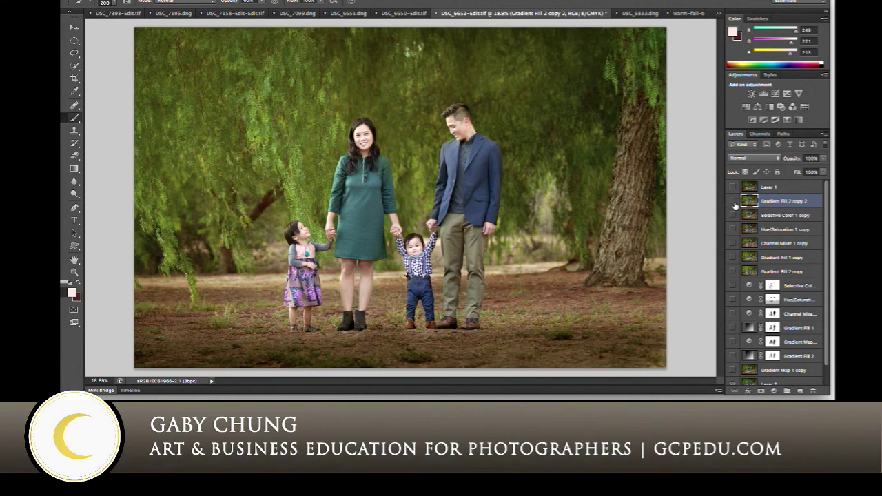
left_click(733, 201)
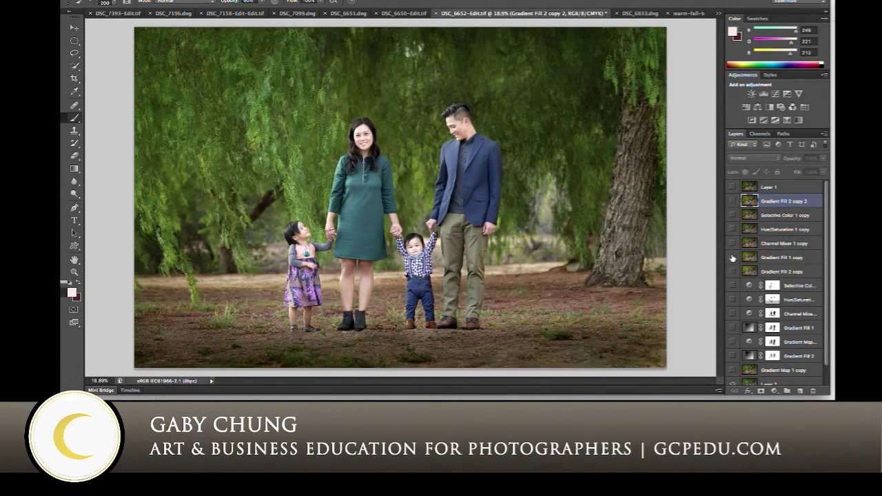